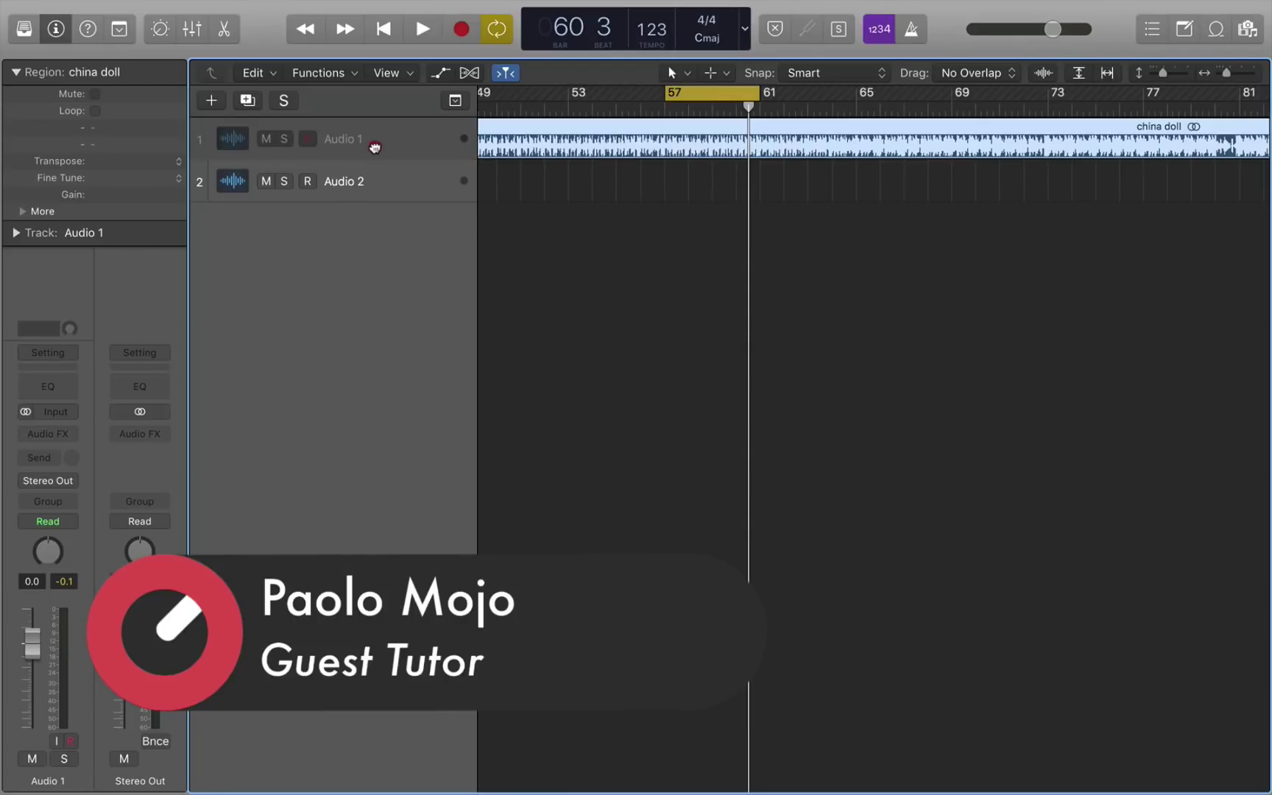
# - Create one new software instrument track below the Audio 1 track
pyautogui.click(213, 101)
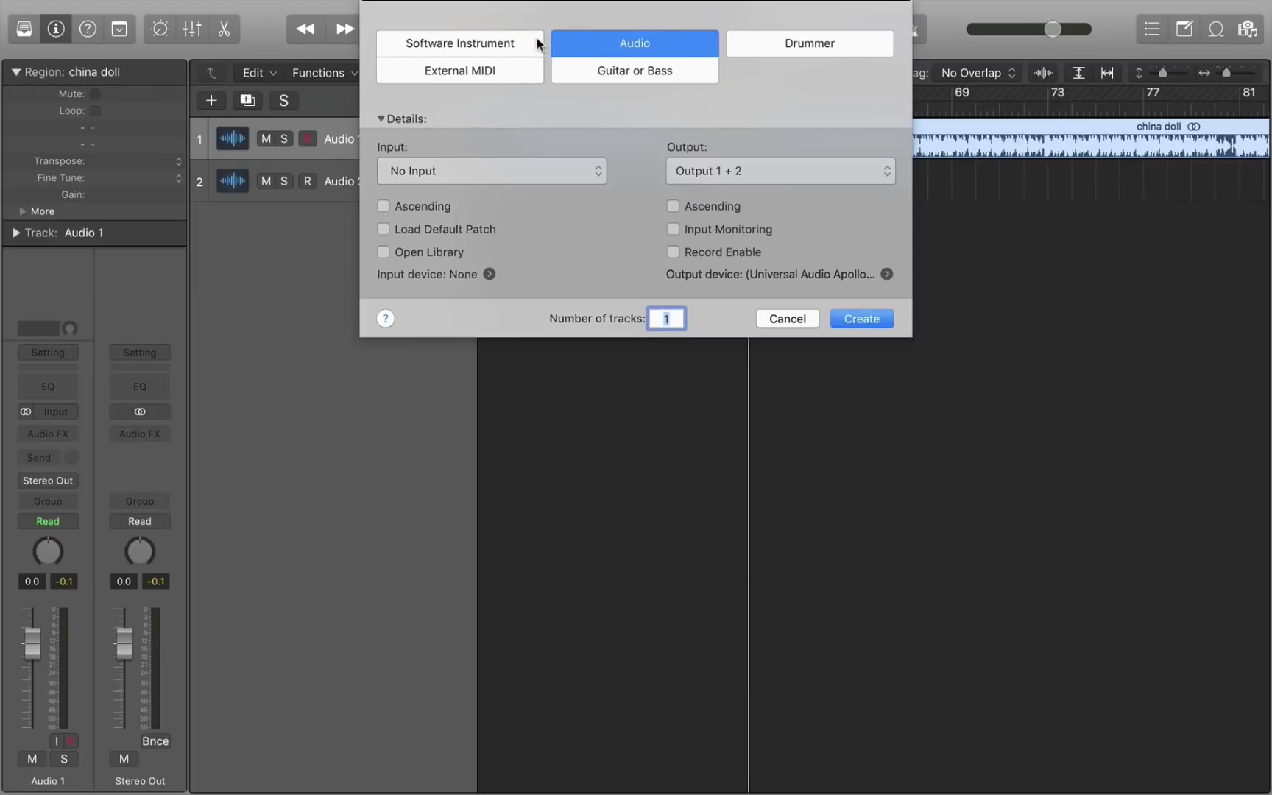
pyautogui.click(536, 43)
pyautogui.click(873, 268)
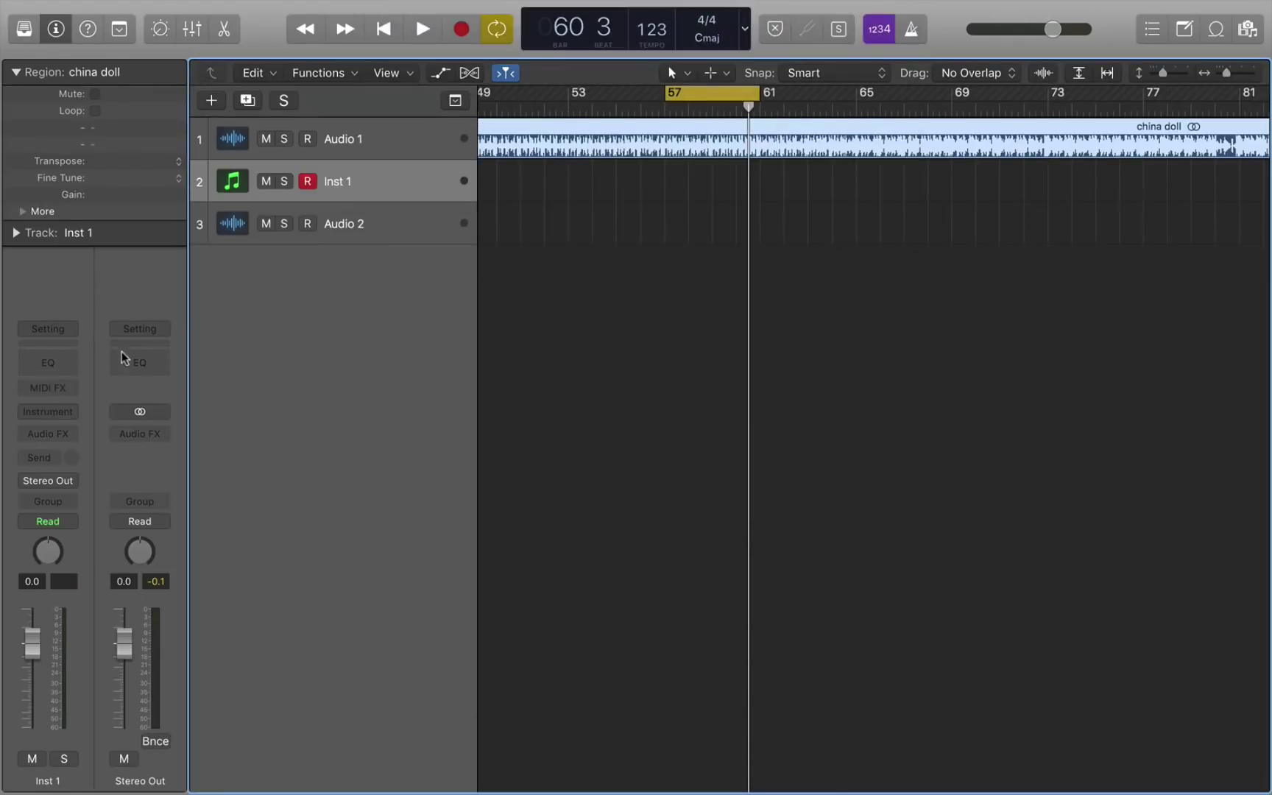
# - Load the Ultrabeat drum synth on the new instrument track and position its window clear of the channel strips
pyautogui.click(74, 412)
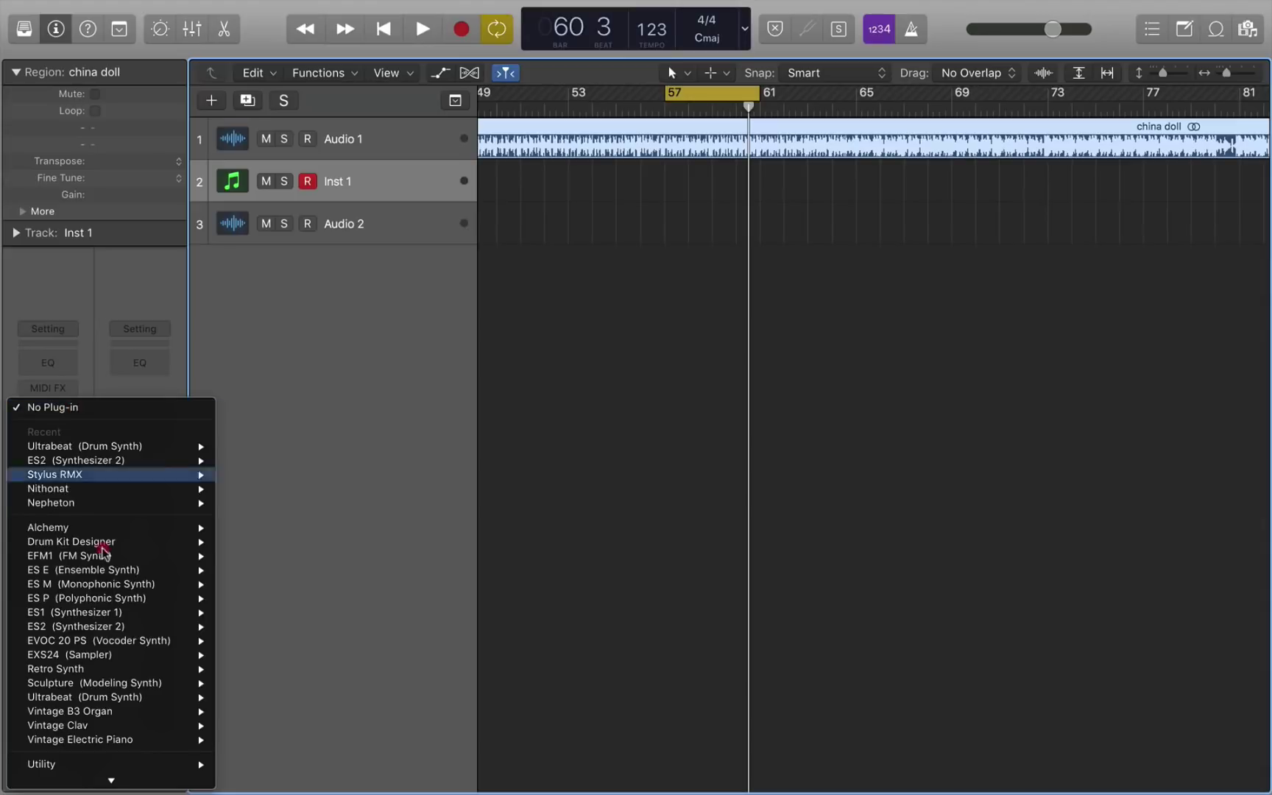
pyautogui.moveTo(111, 661)
pyautogui.click(250, 670)
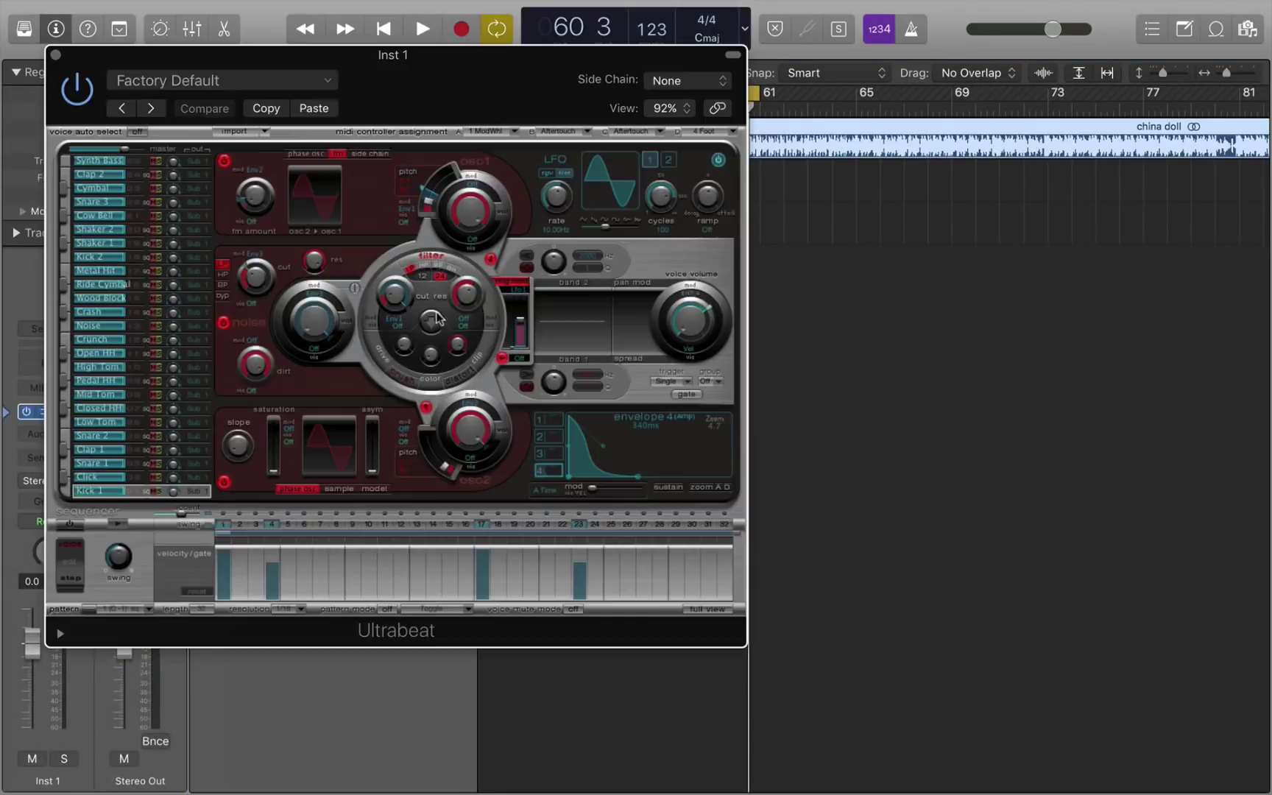
pyautogui.moveTo(366, 56); pyautogui.dragTo(739, 11)
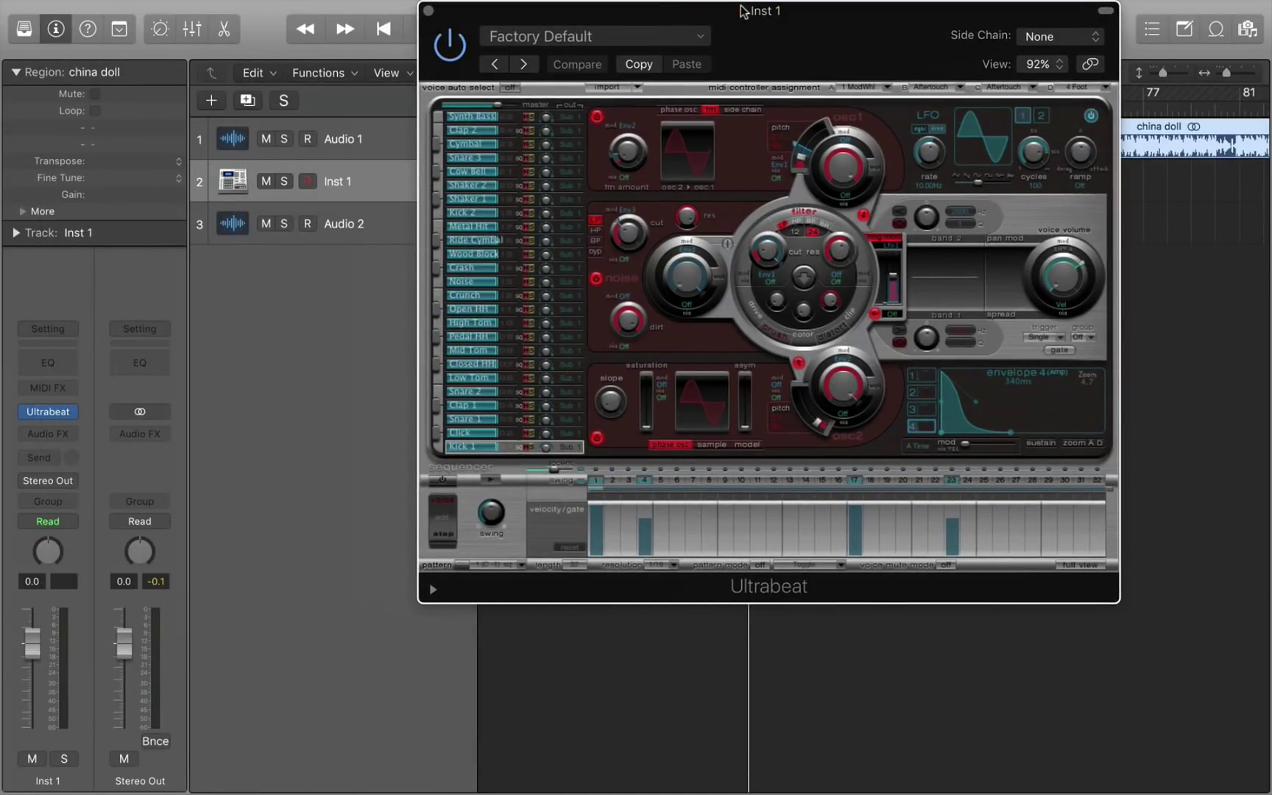
# - Load the Drag & Drop Samples drum kit preset in Ultrabeat
pyautogui.click(638, 35)
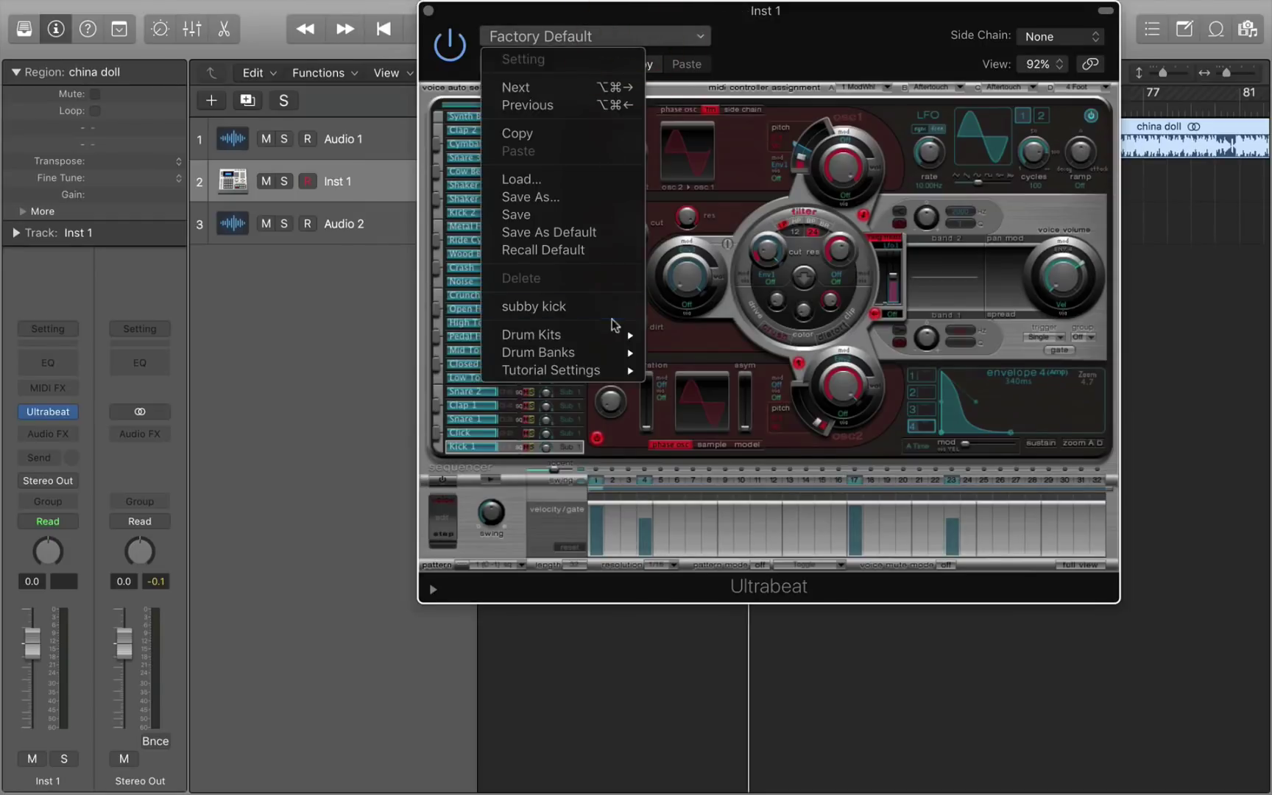
pyautogui.moveTo(615, 335)
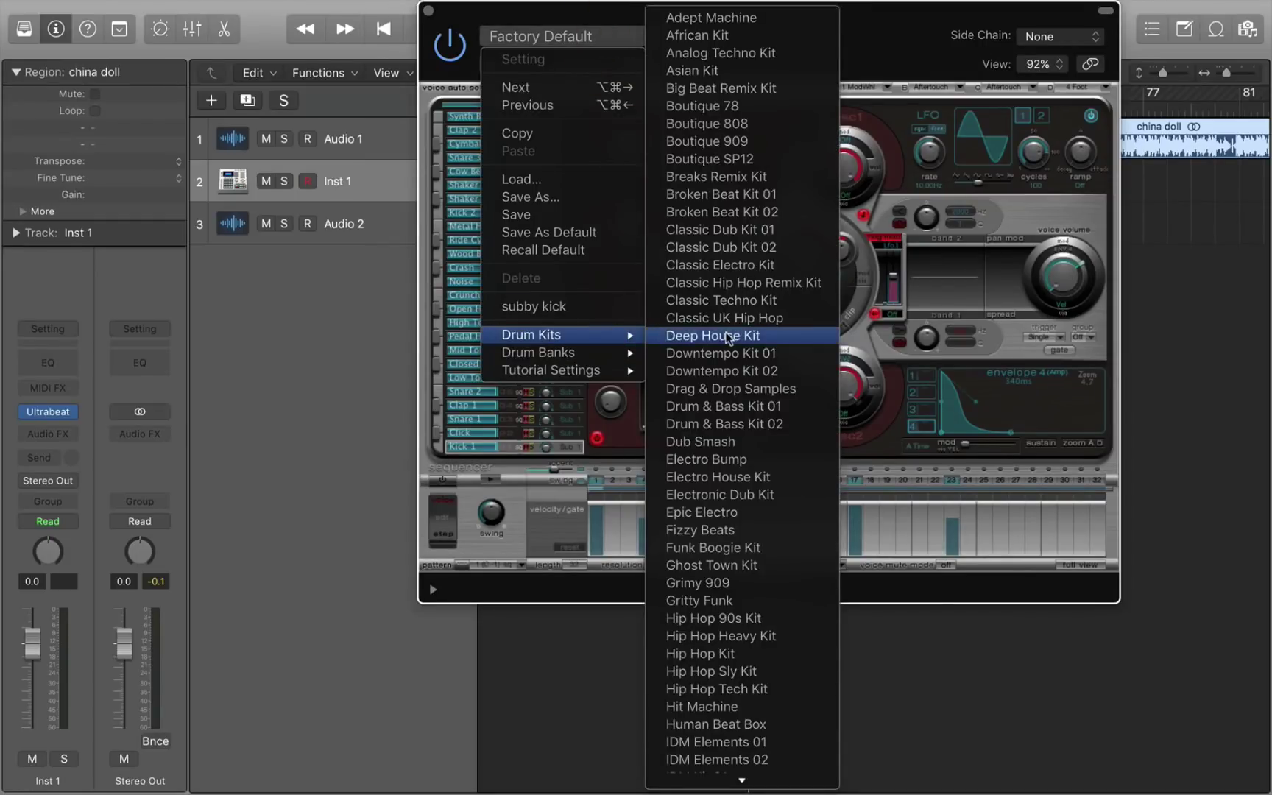
pyautogui.click(747, 390)
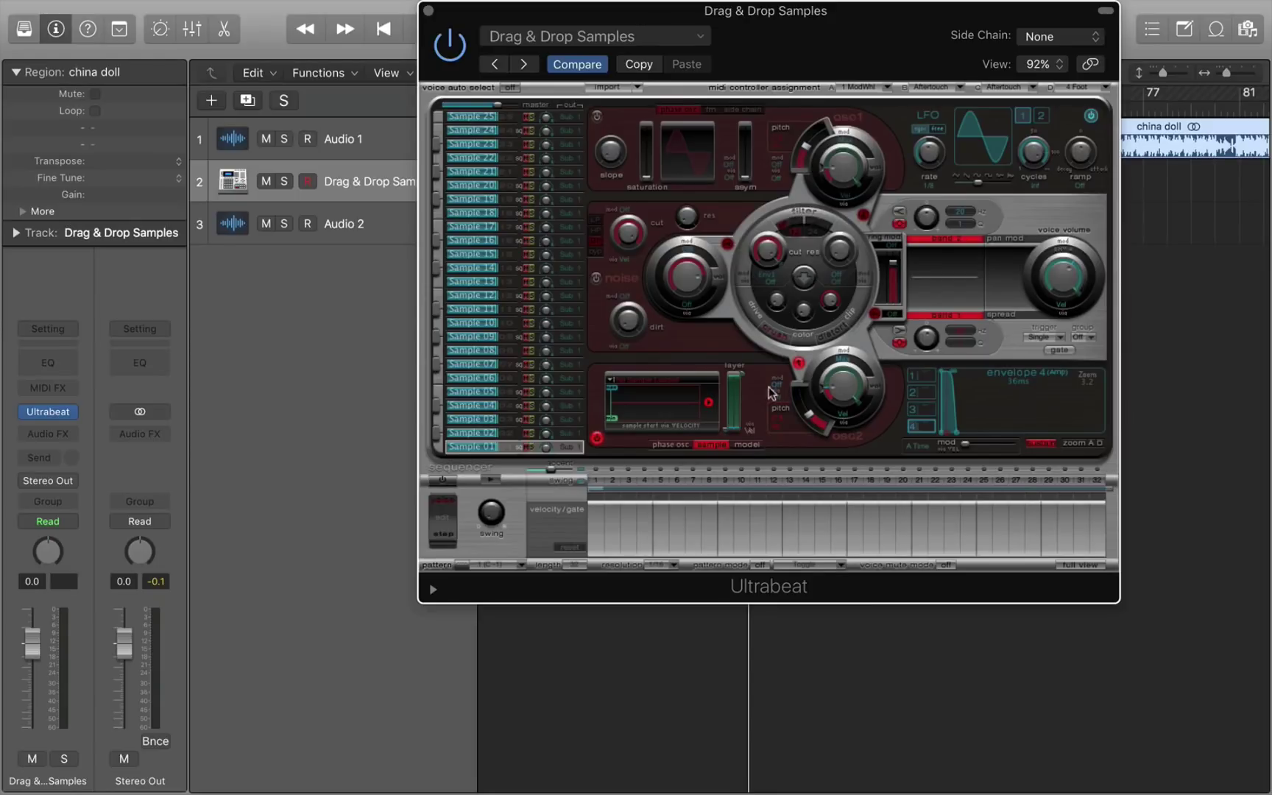
# - Uncover the arrangement and set the cycle region from bar 5 to bar 7
pyautogui.moveTo(852, 9); pyautogui.dragTo(647, 6)
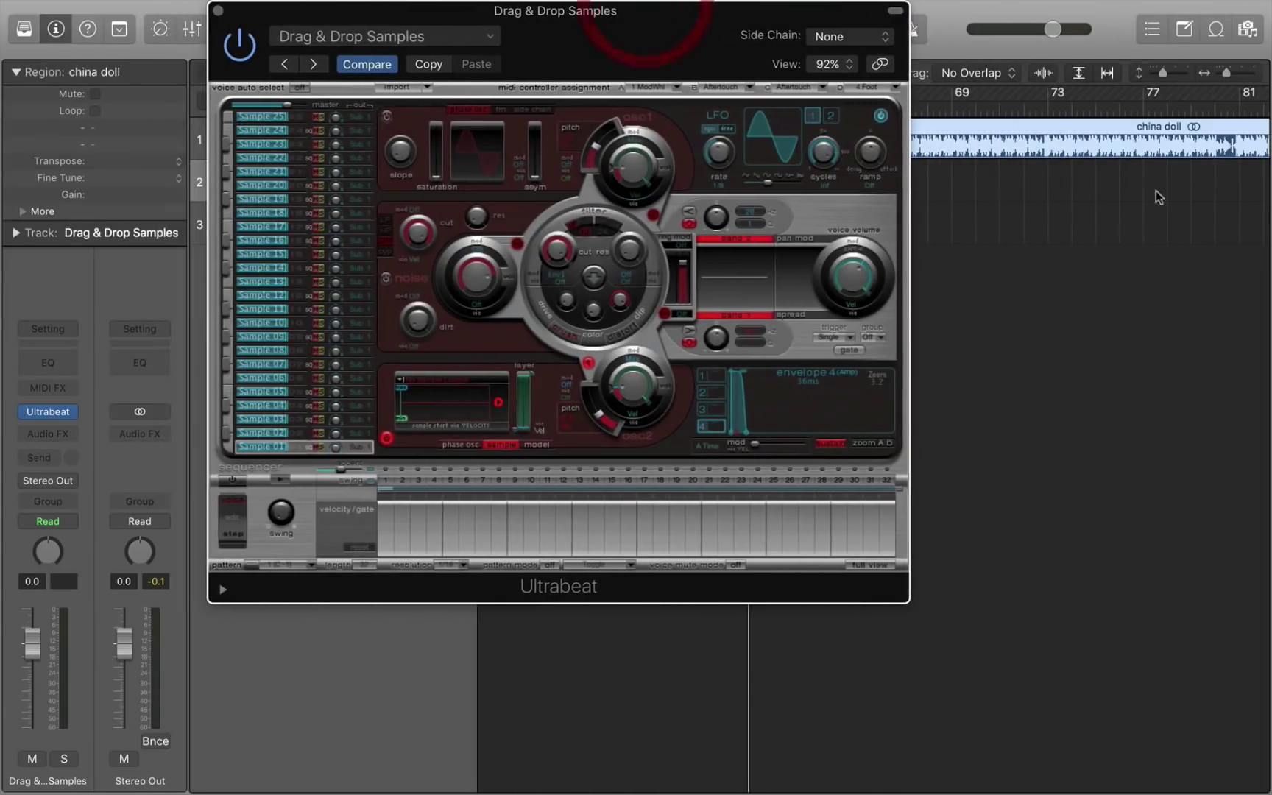
pyautogui.moveTo(775, 23); pyautogui.dragTo(899, 366)
pyautogui.hscroll(-15, 825, 190)
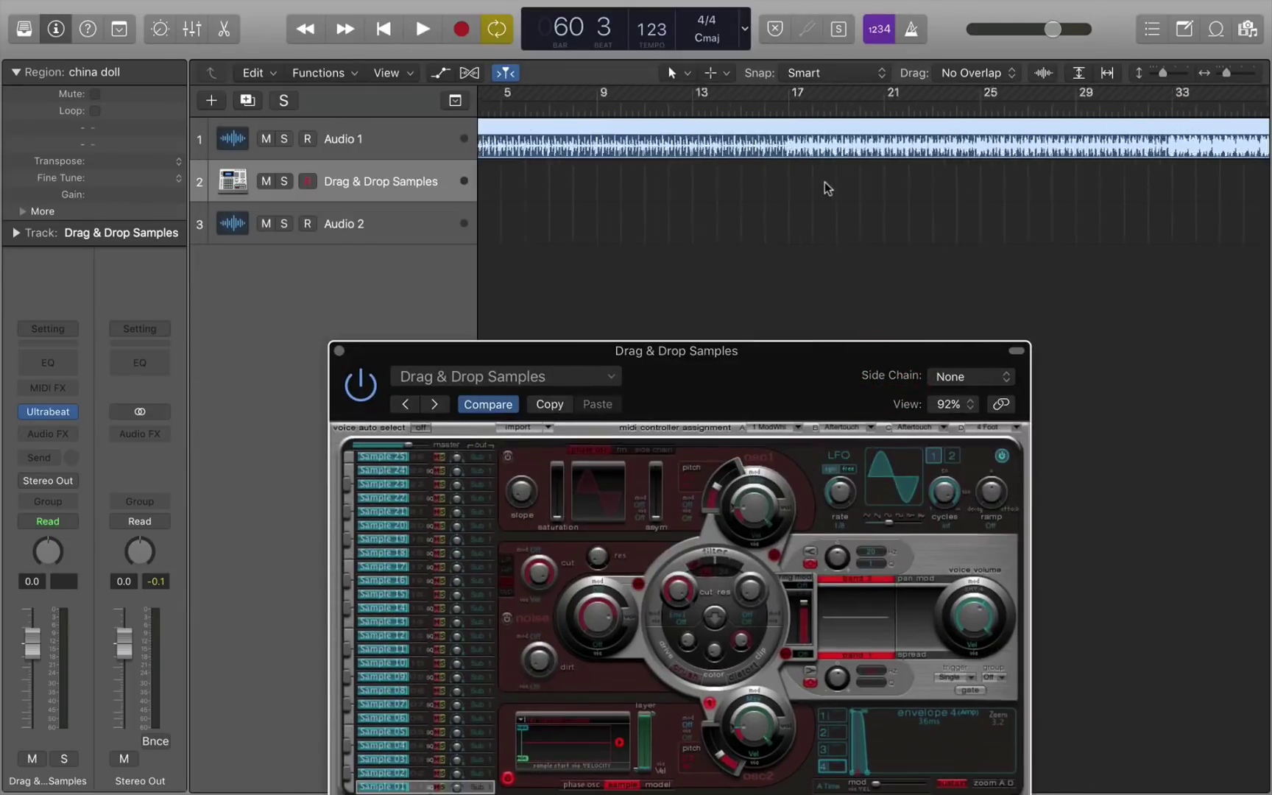
pyautogui.moveTo(583, 93); pyautogui.dragTo(631, 101)
# - Play the cycled section and lower the Audio 1 track's volume to -4.4 dB
pyautogui.press('space')
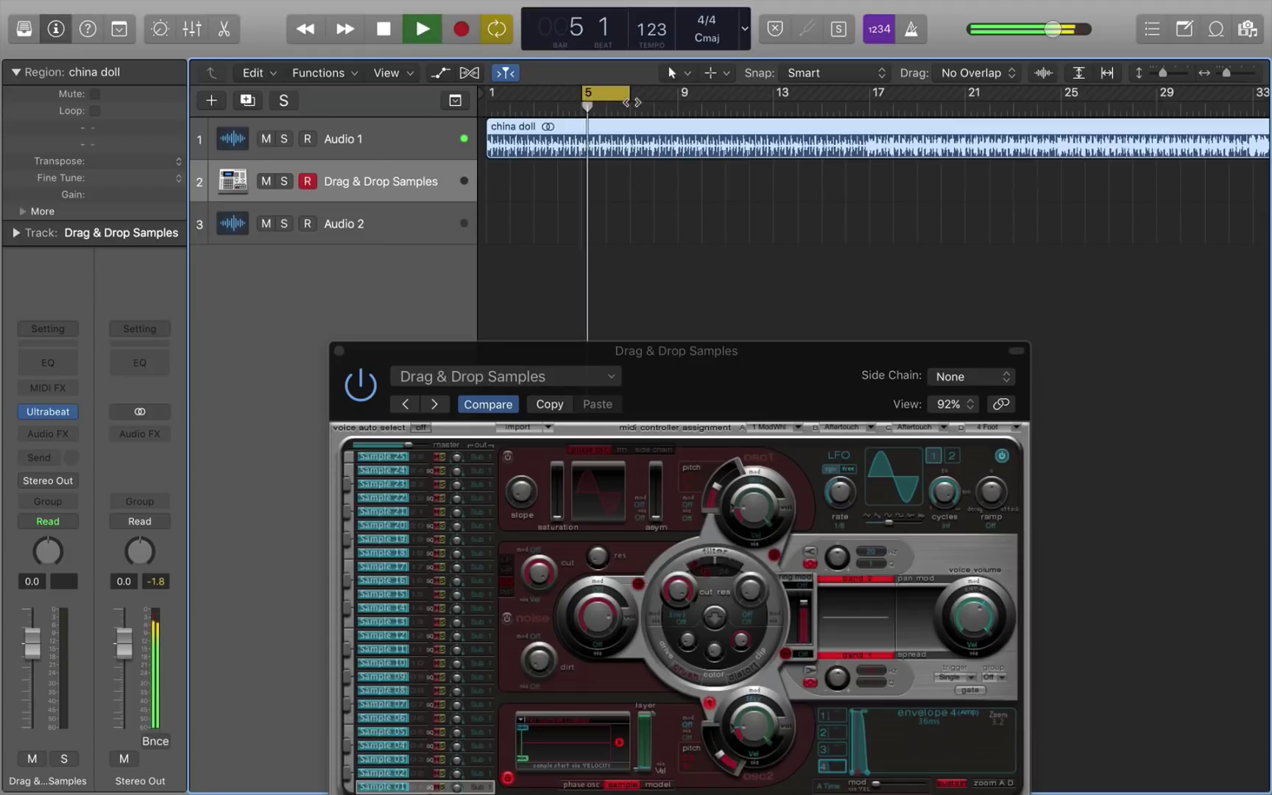
pyautogui.click(445, 140)
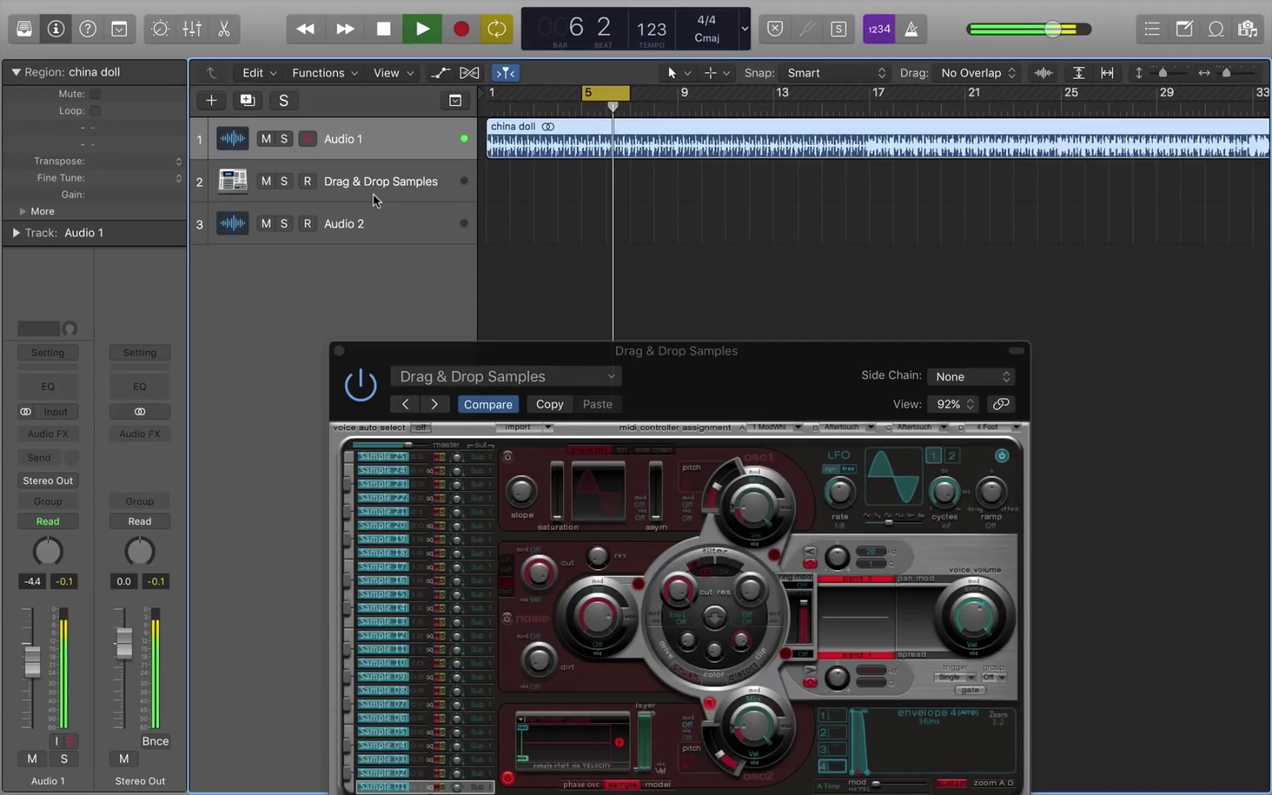
pyautogui.press('space')
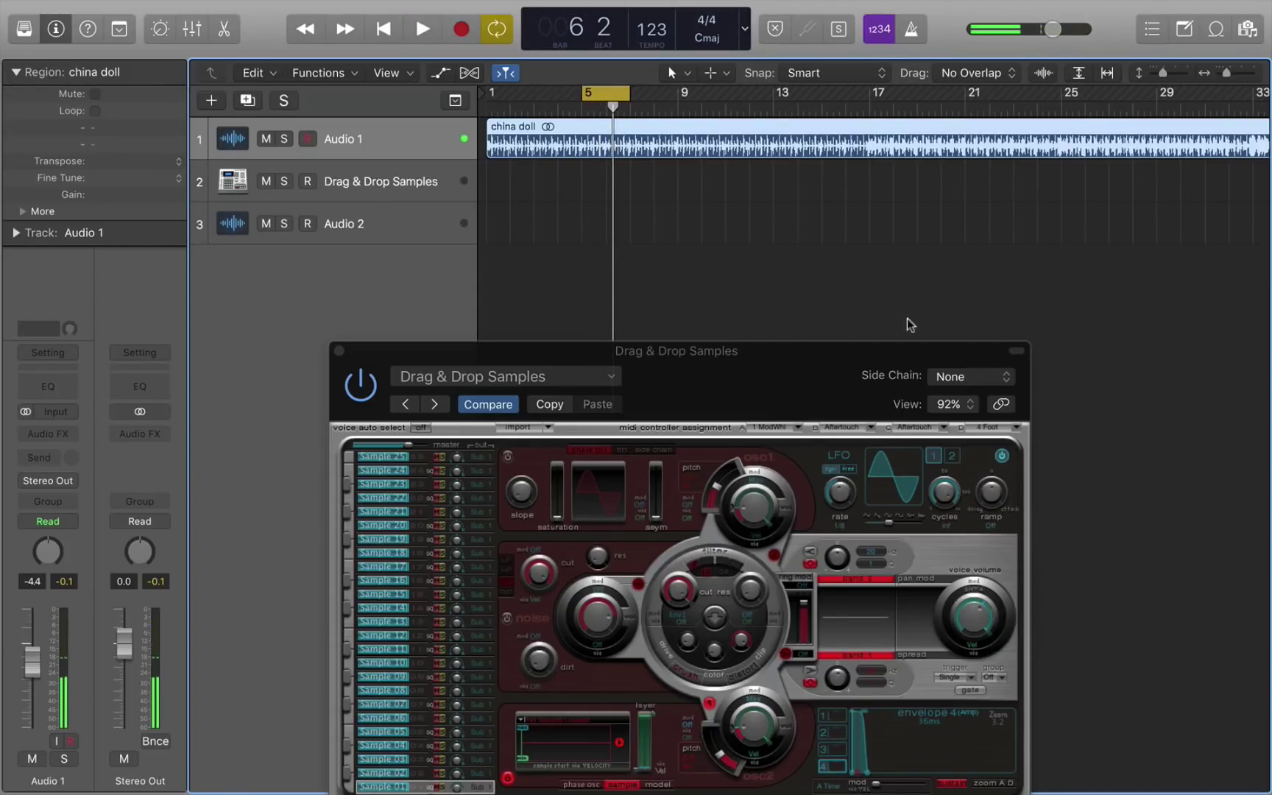
# - Preview the Darcy Lyric 01 loop from the loop browser and load it into oscillator 2's sample slot for Sample 01
pyautogui.click(1215, 29)
pyautogui.moveTo(828, 395); pyautogui.dragTo(637, 635)
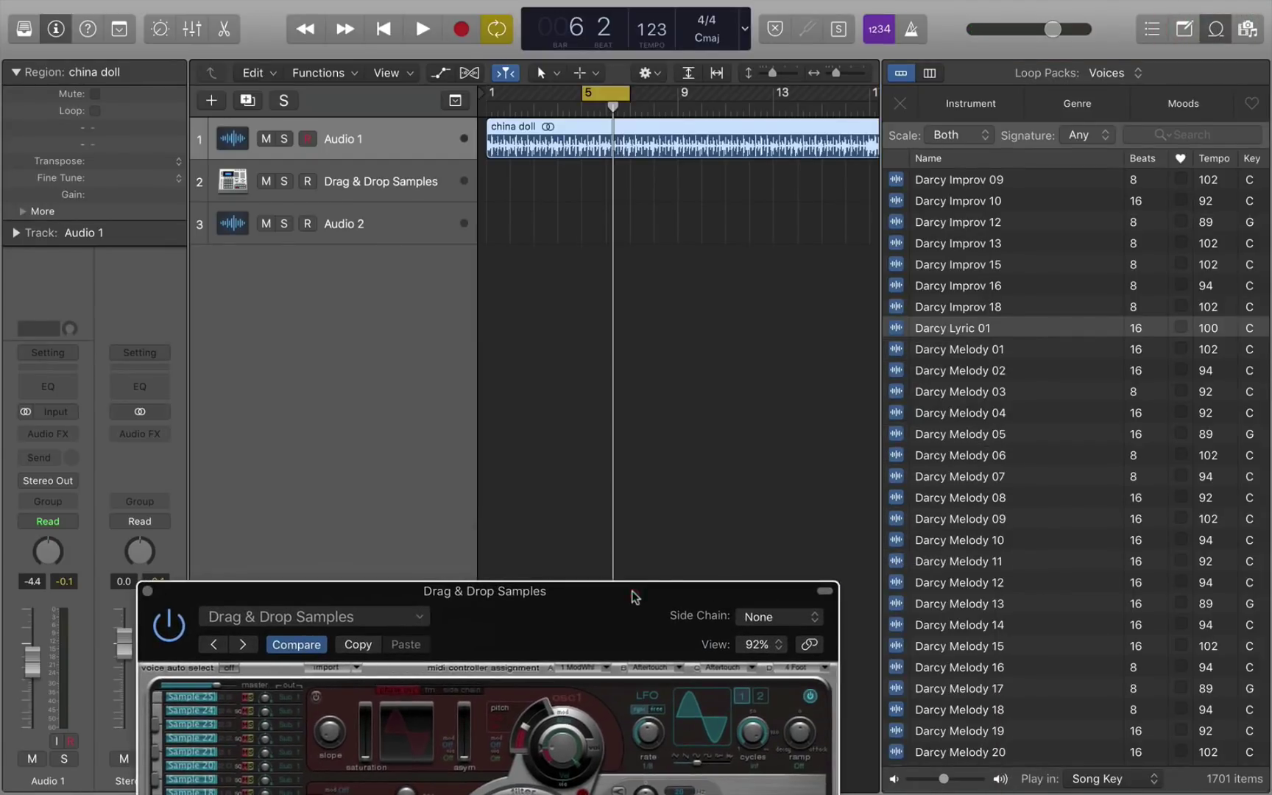
pyautogui.click(977, 333)
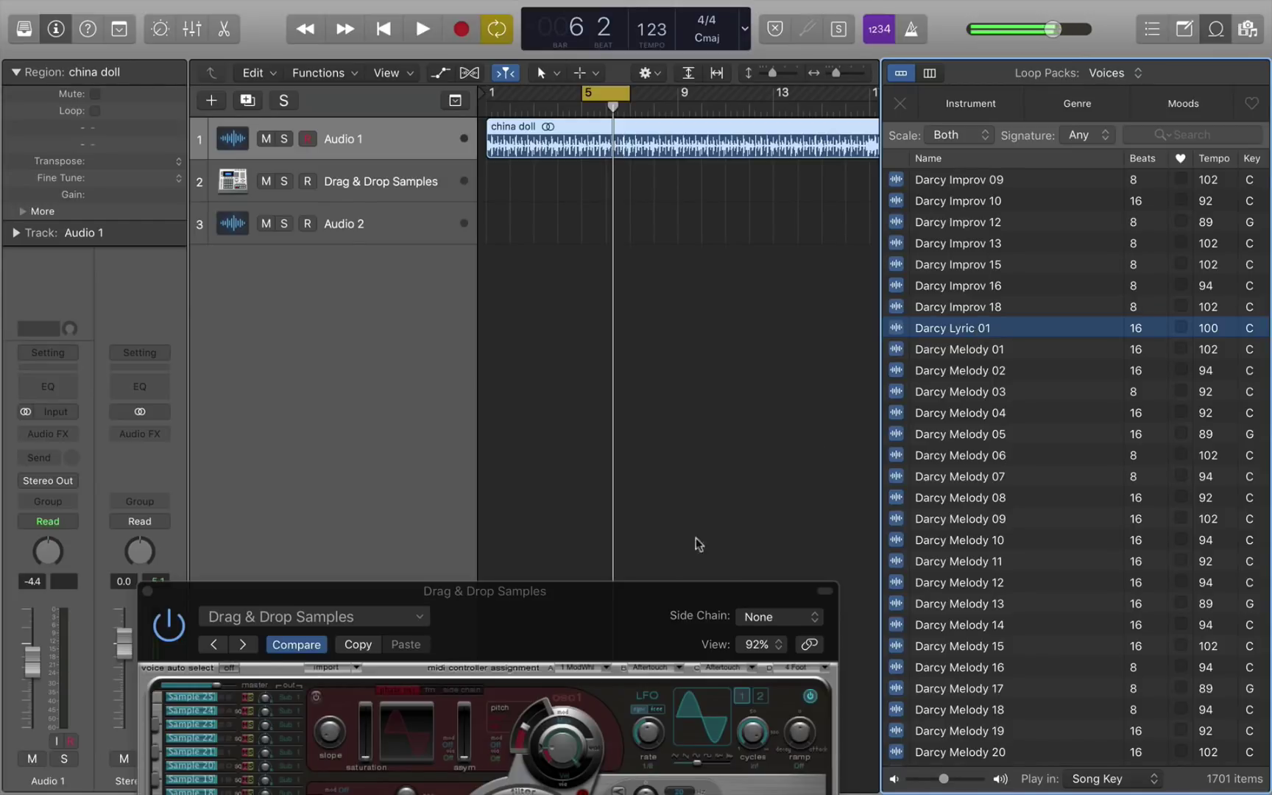
pyautogui.moveTo(654, 590); pyautogui.dragTo(662, 6)
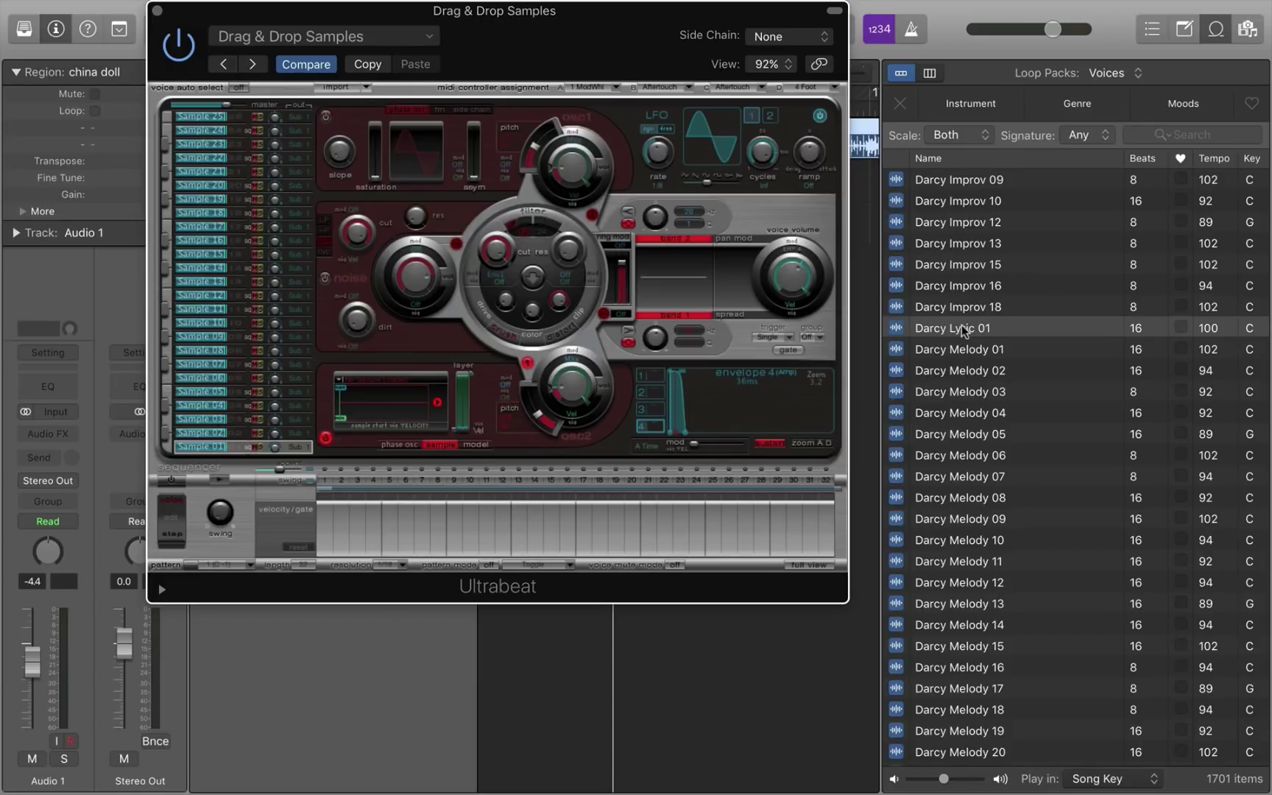
pyautogui.moveTo(917, 329); pyautogui.dragTo(937, 332)
pyautogui.moveTo(672, 355); pyautogui.dragTo(361, 409)
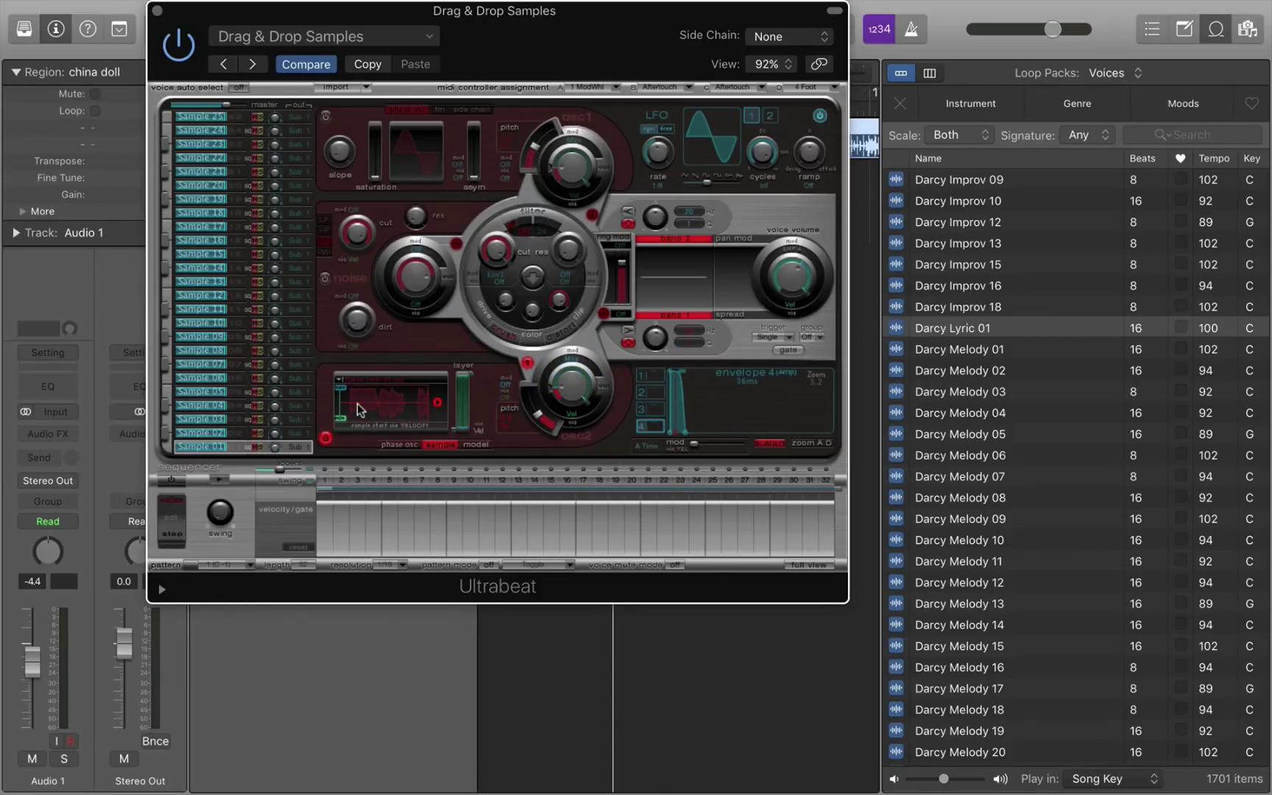
# - Enlarge Ultrabeat to 125% and set the sample start range, with min about a quarter into the waveform and max slightly beyond it
pyautogui.moveTo(845, 595); pyautogui.dragTo(1101, 604)
pyautogui.moveTo(610, 16); pyautogui.dragTo(566, 15)
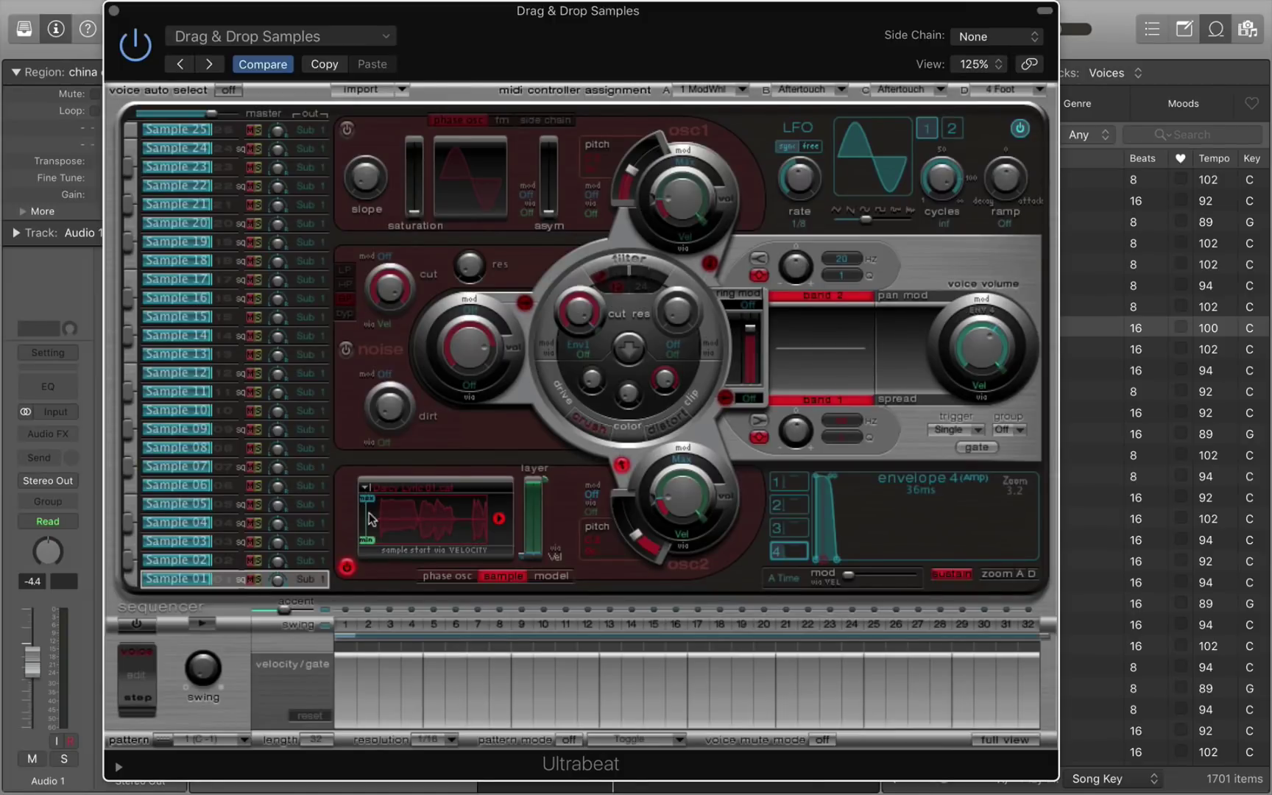
pyautogui.moveTo(367, 540)
pyautogui.mouseDown()
pyautogui.moveTo(458, 490)
pyautogui.moveTo(423, 492)
pyautogui.mouseUp()
pyautogui.moveTo(382, 541); pyautogui.dragTo(404, 542)
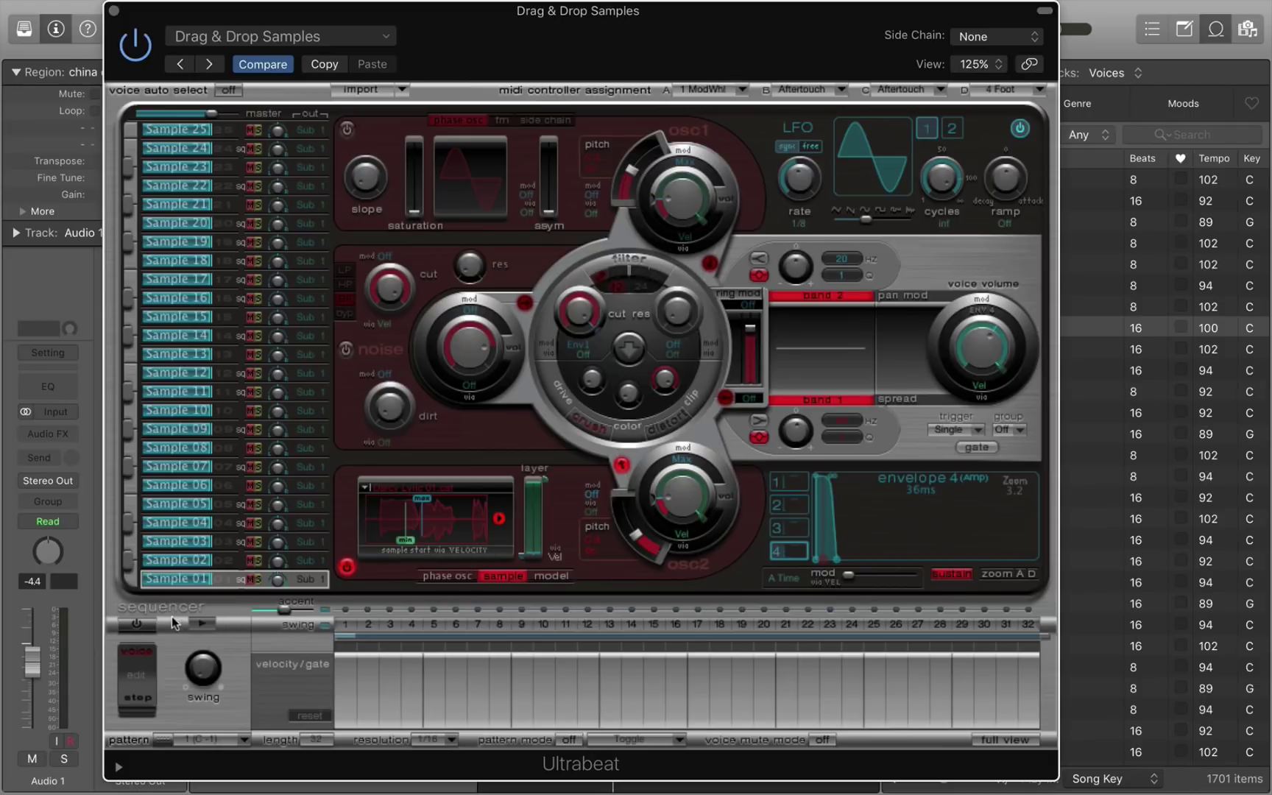
# - Turn on the Ultrabeat sequencer, activate steps 1 to 8 and set the pattern length to 8
pyautogui.click(136, 624)
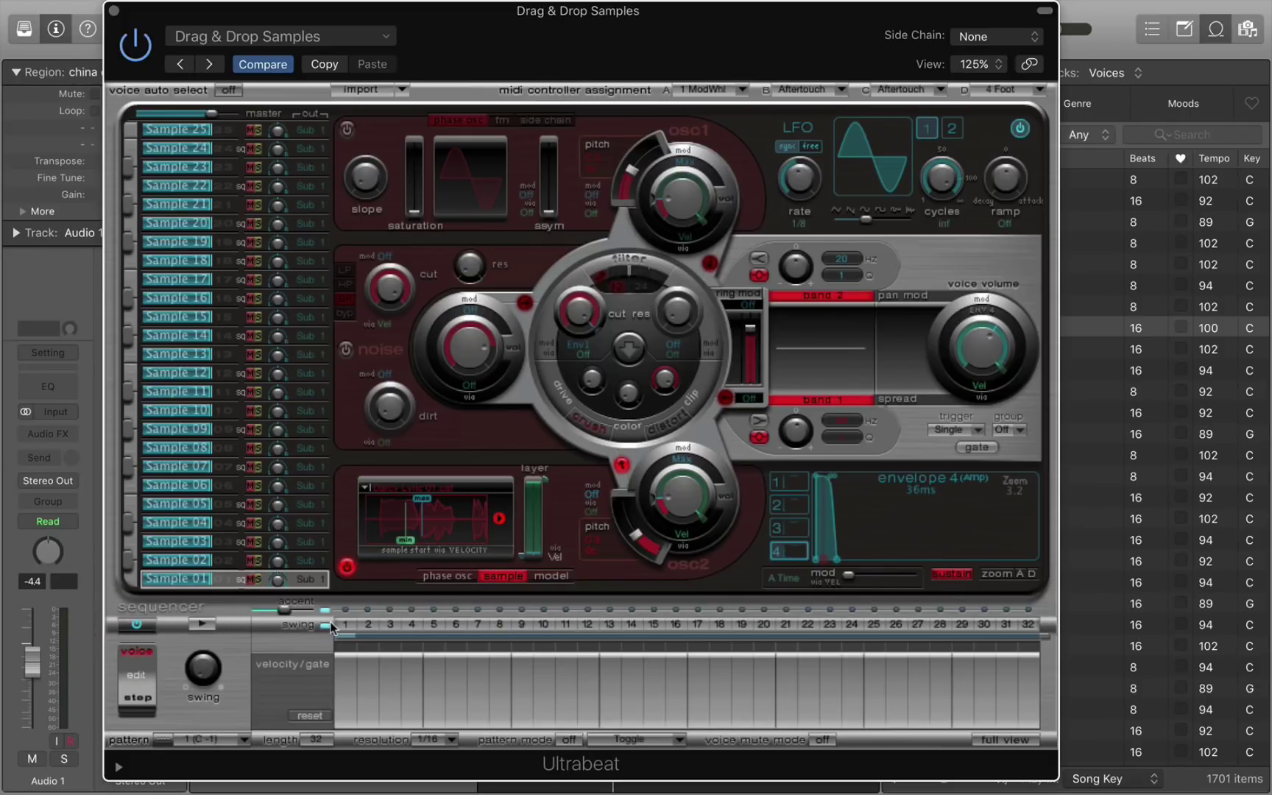
pyautogui.moveTo(343, 632); pyautogui.dragTo(501, 627)
pyautogui.doubleClick(316, 741)
pyautogui.moveTo(314, 742); pyautogui.dragTo(315, 745)
pyautogui.doubleClick(314, 742)
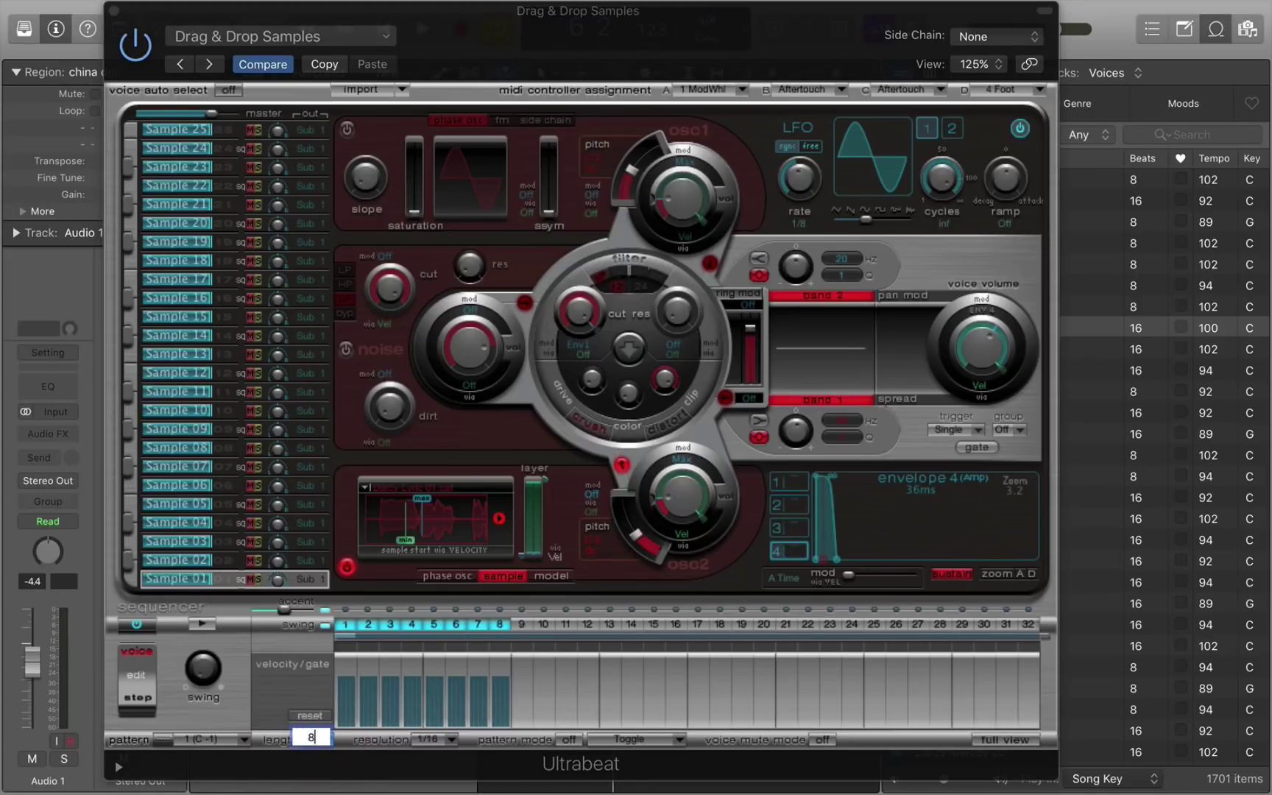
pyautogui.press('Return')
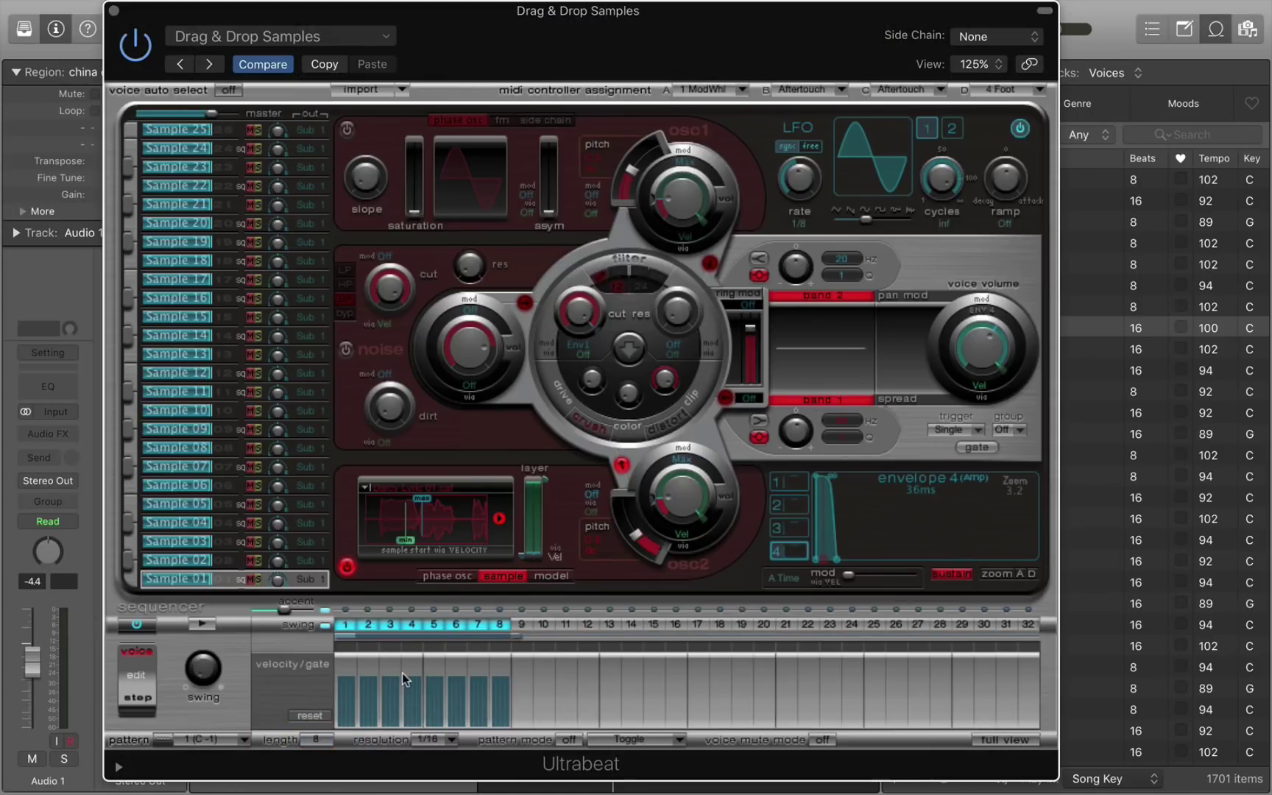
# - Solo the Drag & Drop Samples track and play the pattern
pyautogui.moveTo(422, 13); pyautogui.dragTo(767, 87)
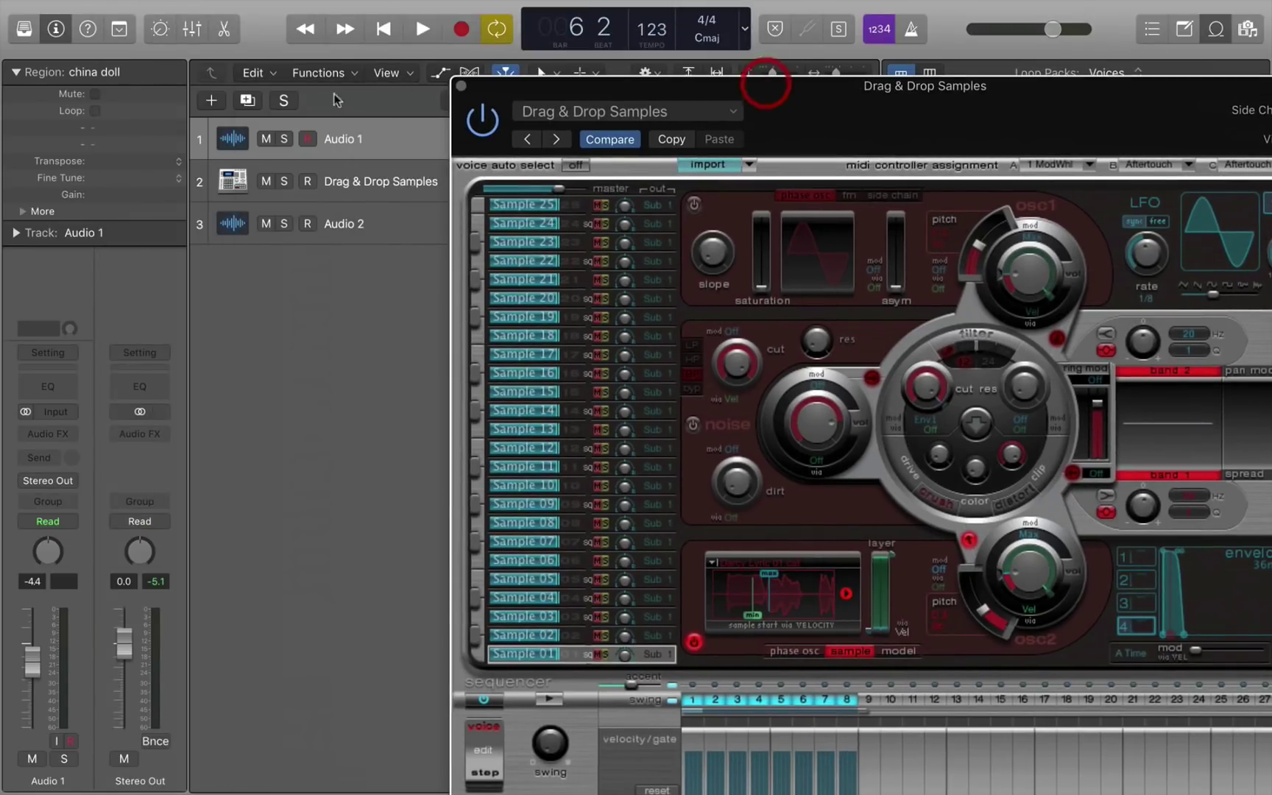
pyautogui.click(283, 182)
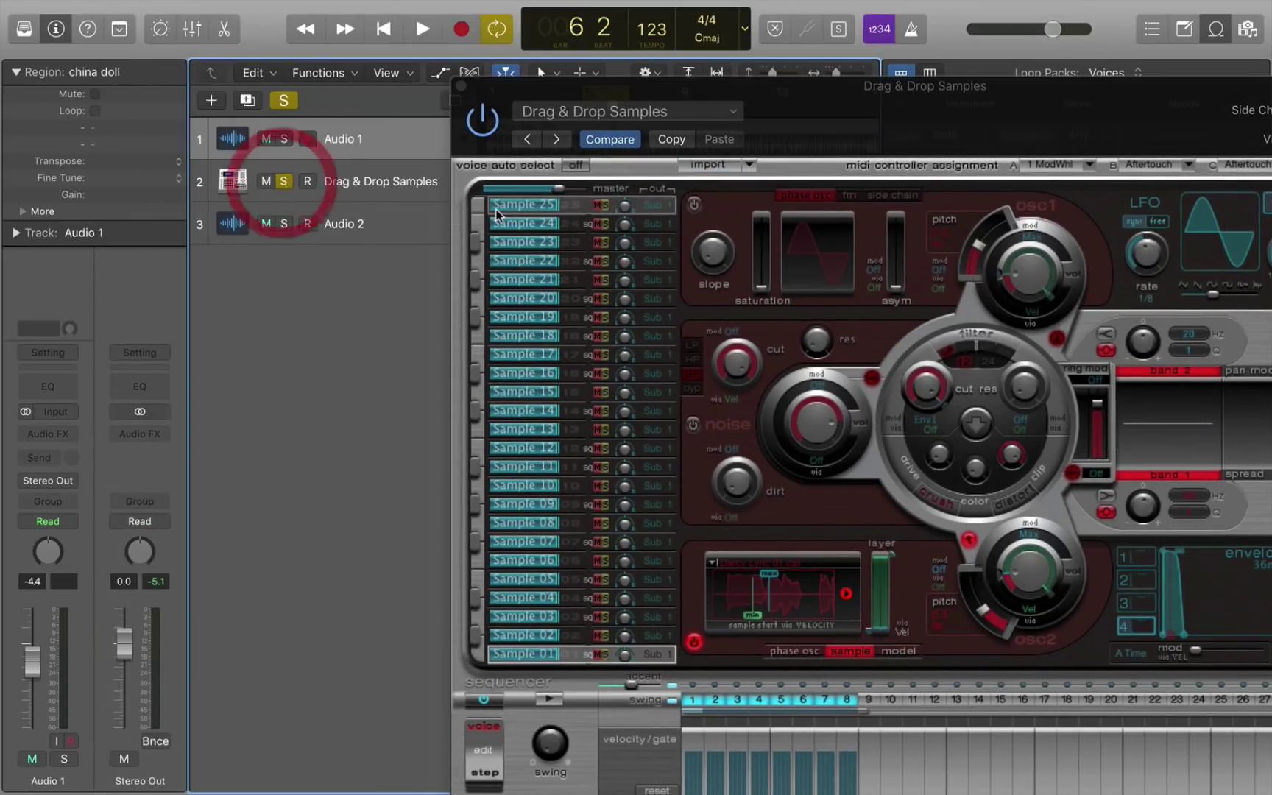
pyautogui.press('space')
pyautogui.moveTo(867, 79); pyautogui.dragTo(536, 4)
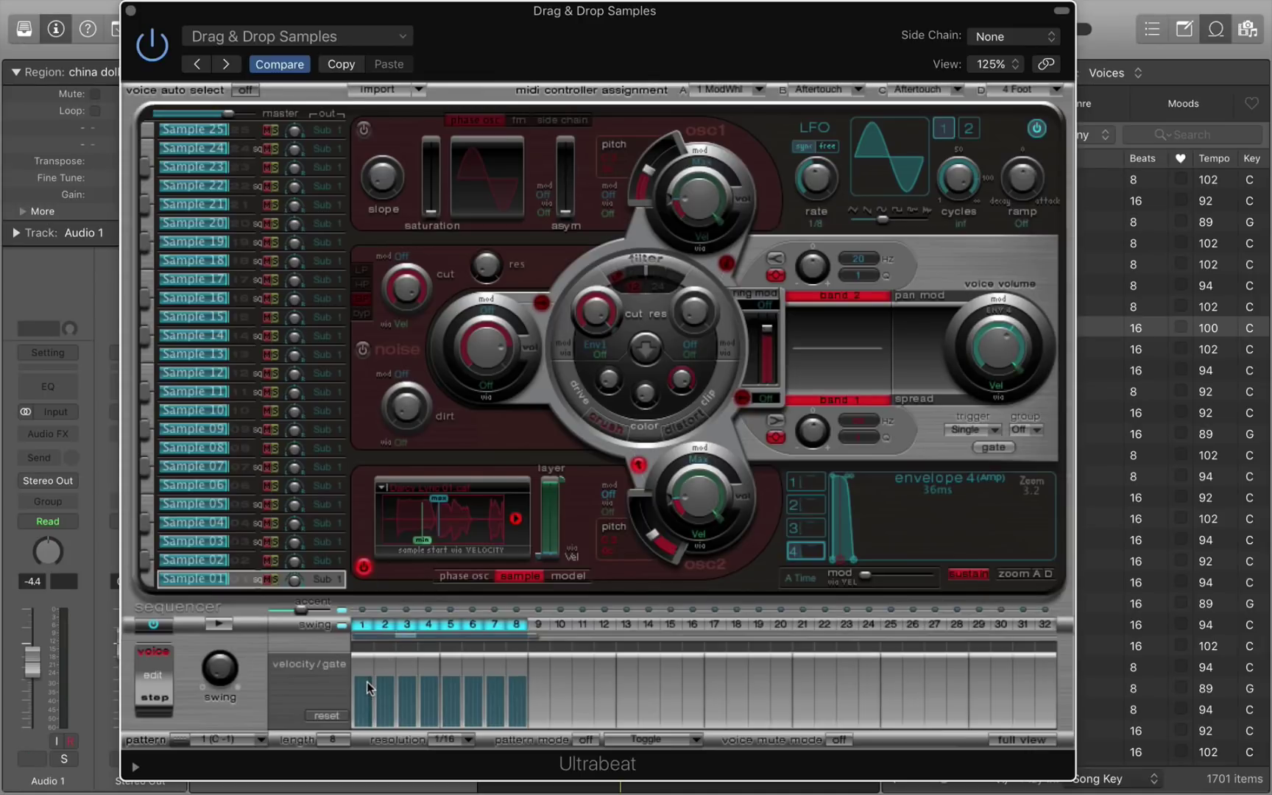
# - Draw varied velocities across sequencer steps 1 to 8 and play back the result
pyautogui.moveTo(367, 687)
pyautogui.mouseDown()
pyautogui.moveTo(363, 720)
pyautogui.moveTo(411, 664)
pyautogui.moveTo(433, 691)
pyautogui.moveTo(431, 678)
pyautogui.moveTo(432, 689)
pyautogui.moveTo(452, 677)
pyautogui.moveTo(478, 691)
pyautogui.moveTo(477, 719)
pyautogui.moveTo(505, 740)
pyautogui.moveTo(514, 681)
pyautogui.mouseUp()
pyautogui.press('space')
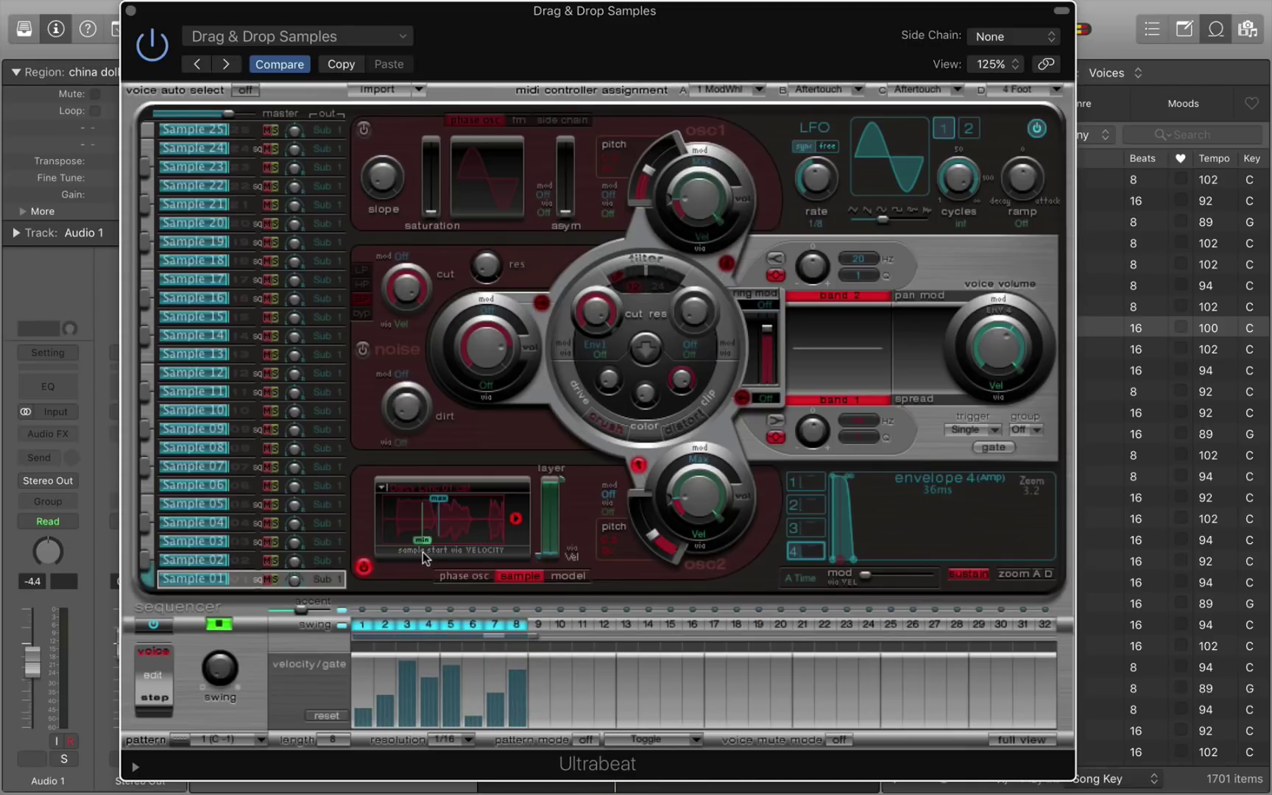
pyautogui.press('space')
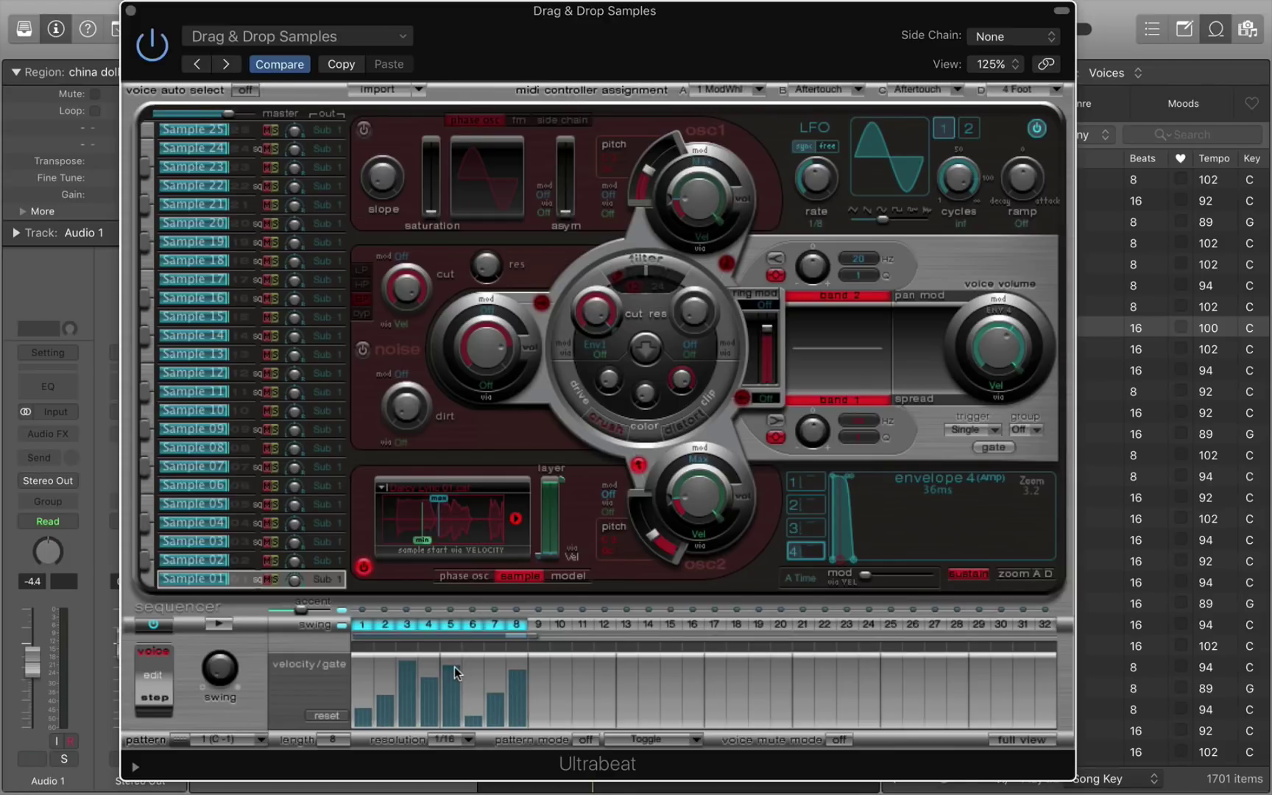
# - Deactivate sequencer steps 1, 2 and 4 to 8, leaving only step 3 active
pyautogui.click(362, 624)
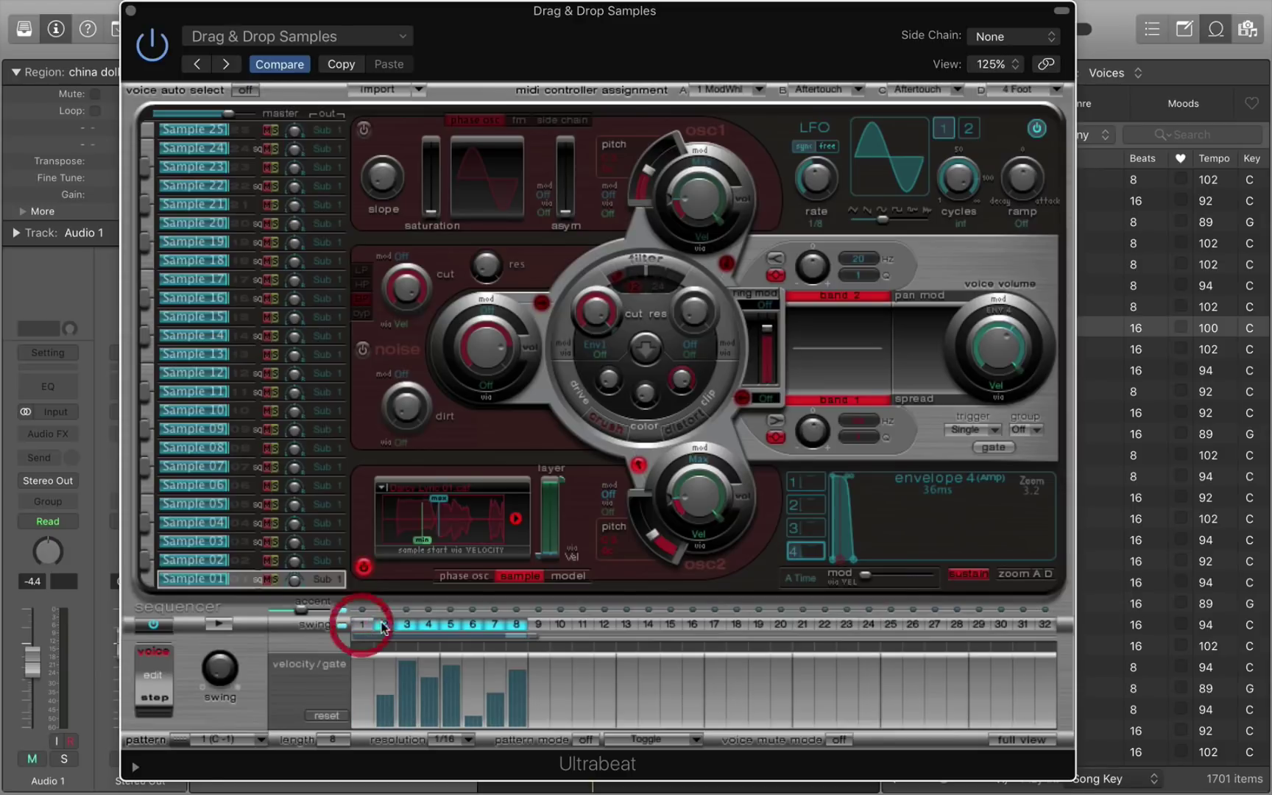
pyautogui.click(384, 624)
pyautogui.click(428, 624)
pyautogui.click(450, 624)
pyautogui.click(473, 625)
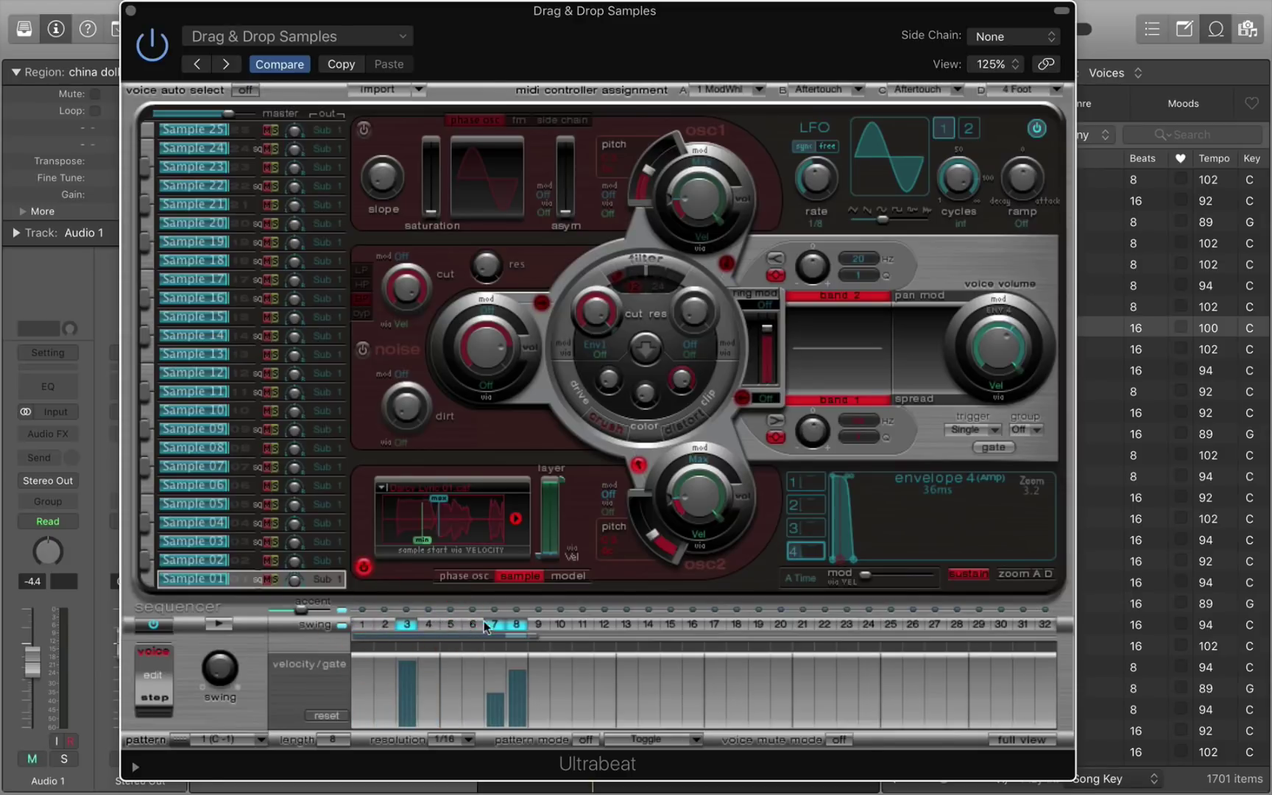
pyautogui.click(495, 624)
pyautogui.click(516, 624)
# - During playback, lower step 3's velocity to 17 and widen the sample start range to span nearly the whole waveform
pyautogui.press('space')
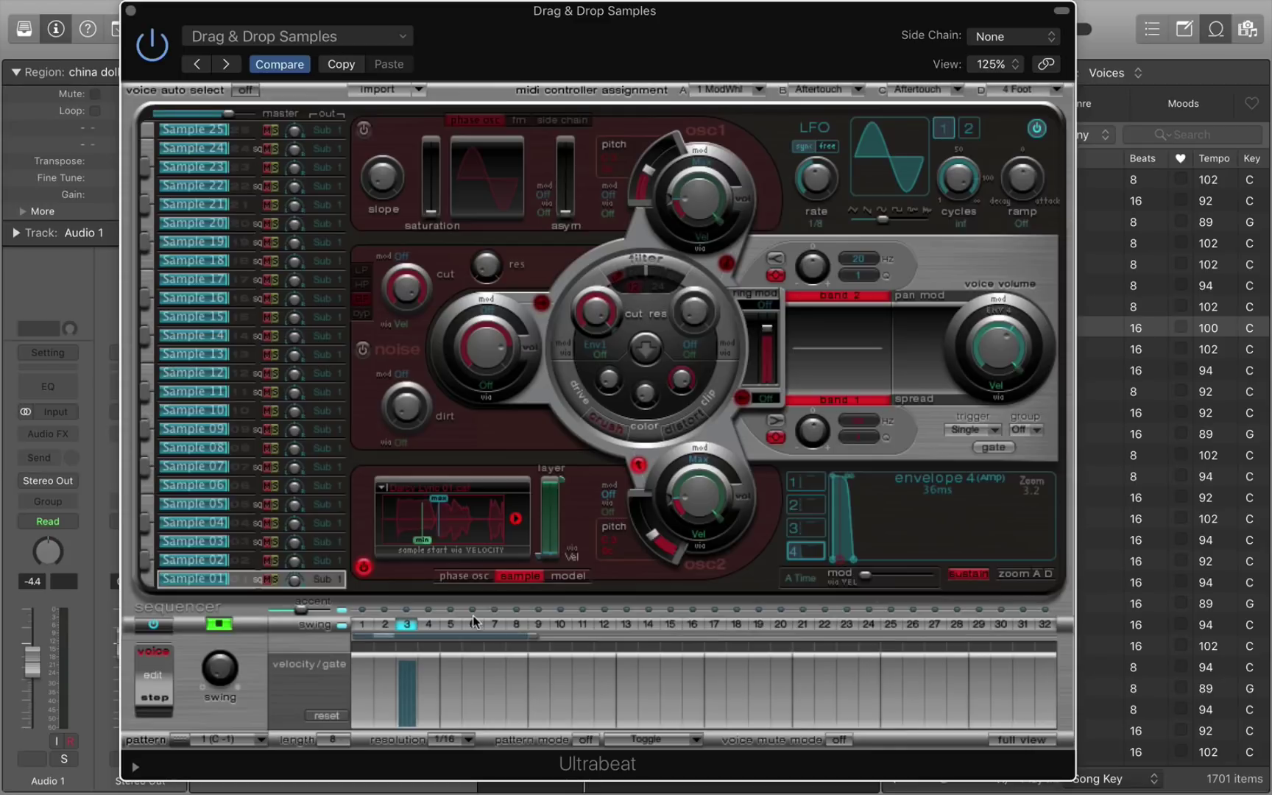
pyautogui.moveTo(407, 666)
pyautogui.mouseDown()
pyautogui.moveTo(410, 695)
pyautogui.moveTo(410, 679)
pyautogui.mouseUp()
pyautogui.moveTo(409, 681)
pyautogui.mouseDown()
pyautogui.moveTo(410, 714)
pyautogui.moveTo(407, 660)
pyautogui.moveTo(407, 678)
pyautogui.mouseUp()
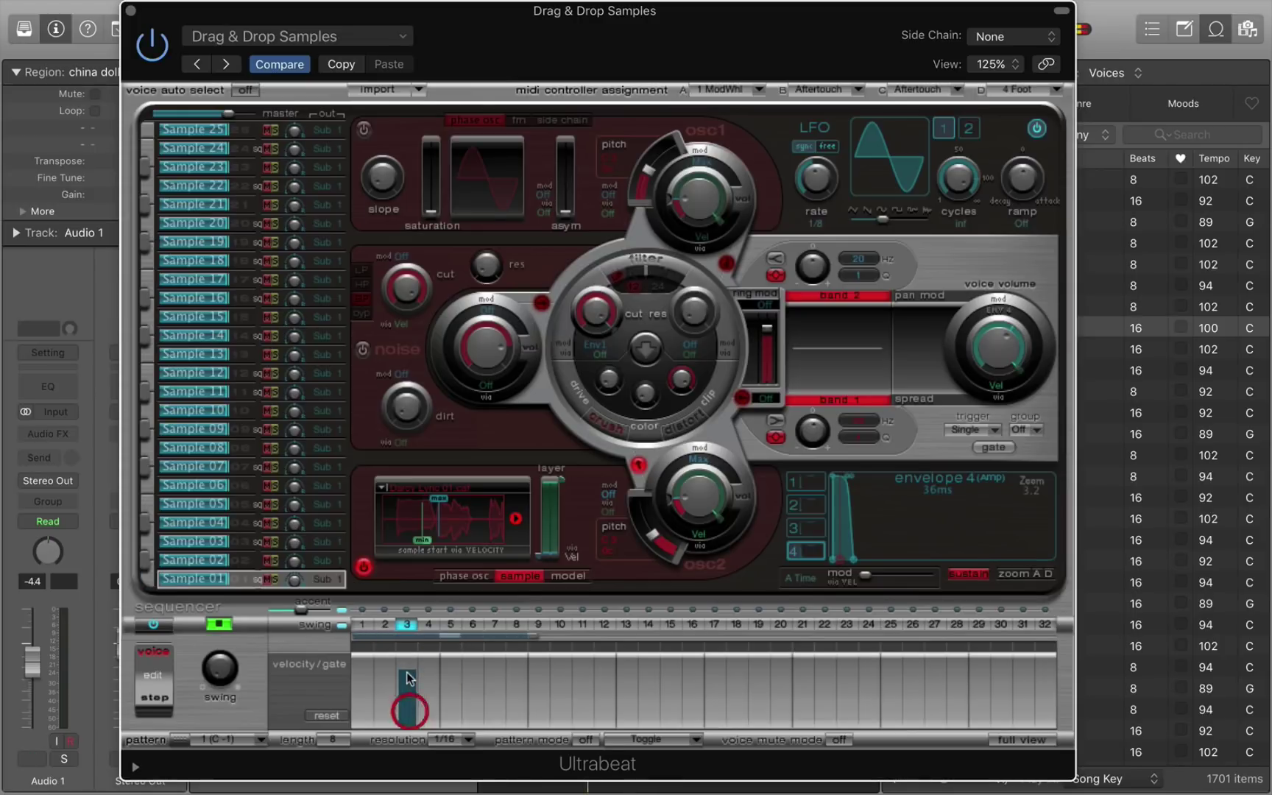
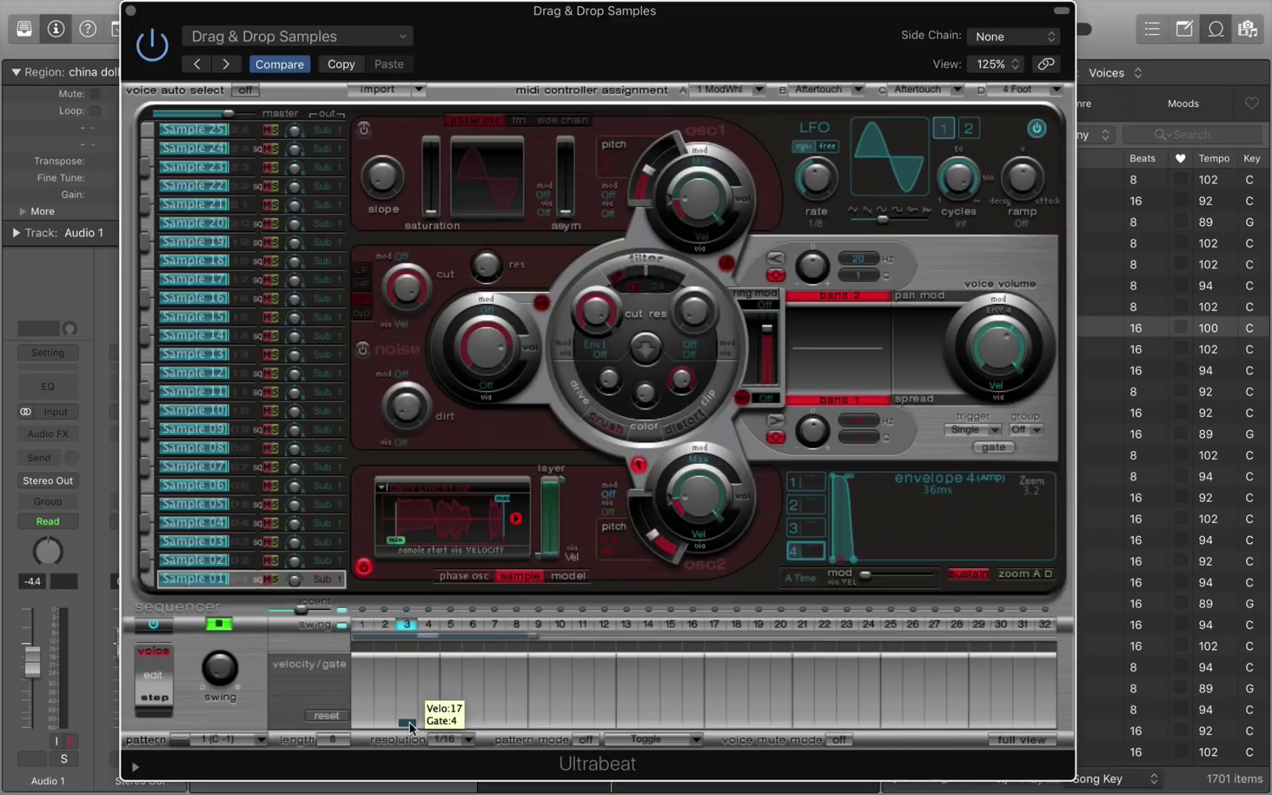
pyautogui.moveTo(410, 727); pyautogui.dragTo(410, 725)
# - Raise step 3's velocity close to maximum and play the pattern to hear the different sample start
pyautogui.press('space')
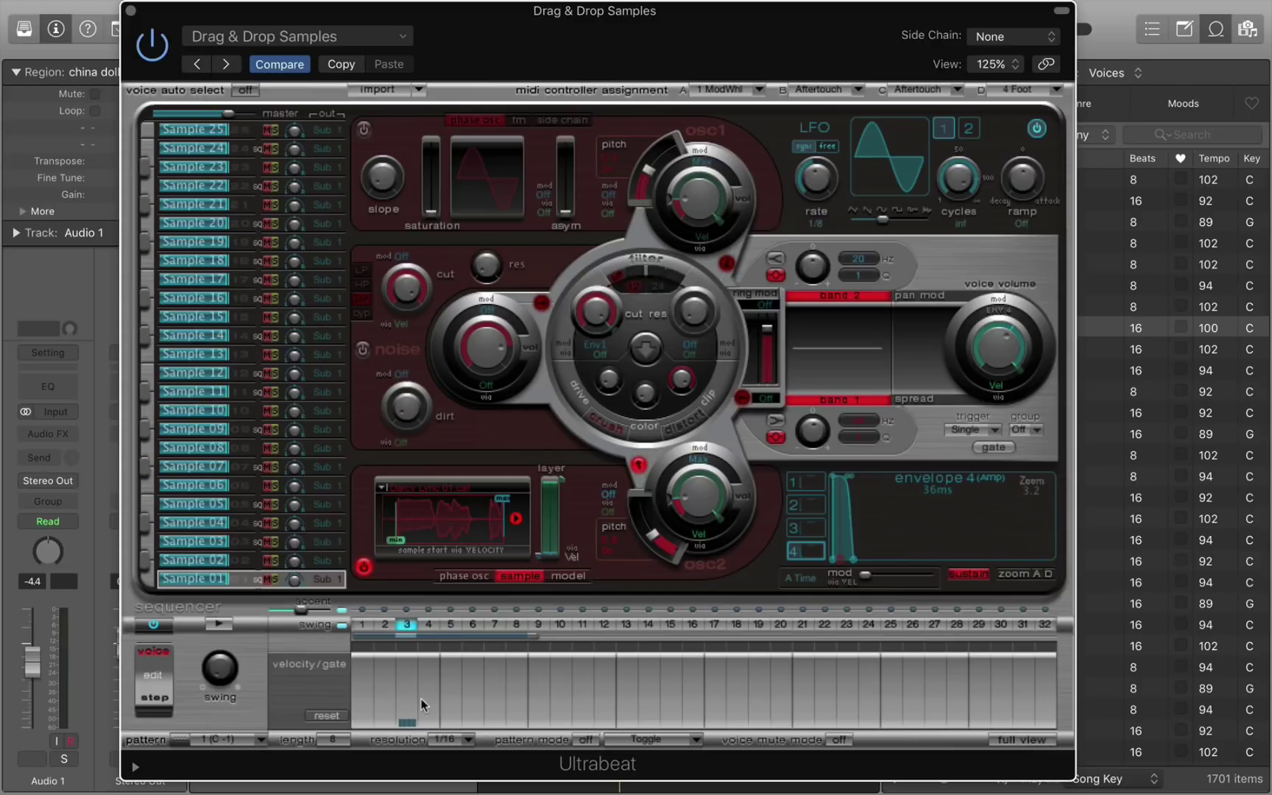
pyautogui.moveTo(410, 710); pyautogui.dragTo(407, 676)
pyautogui.press('space')
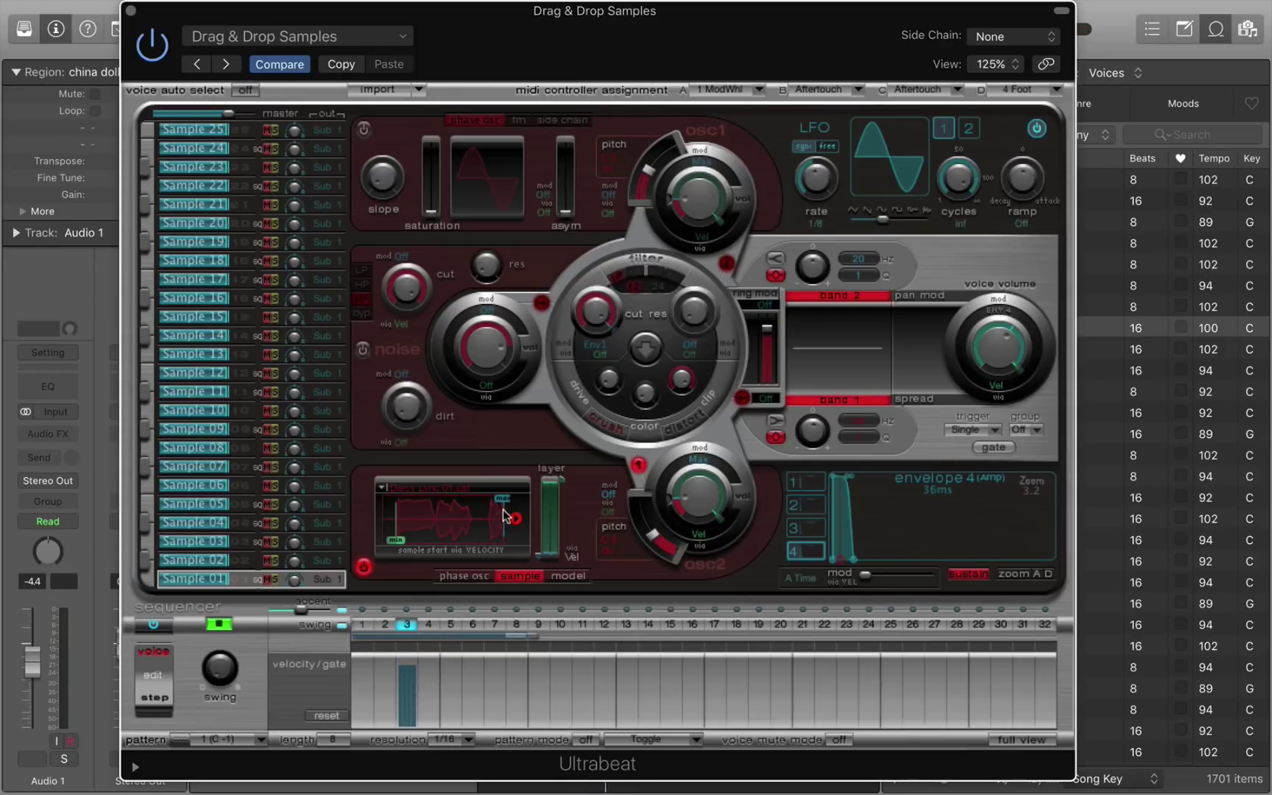
# - Reactivate all sequencer steps from 1 to 8 and play the full pattern
pyautogui.press('space')
pyautogui.moveTo(362, 632); pyautogui.dragTo(514, 635)
pyautogui.press('space')
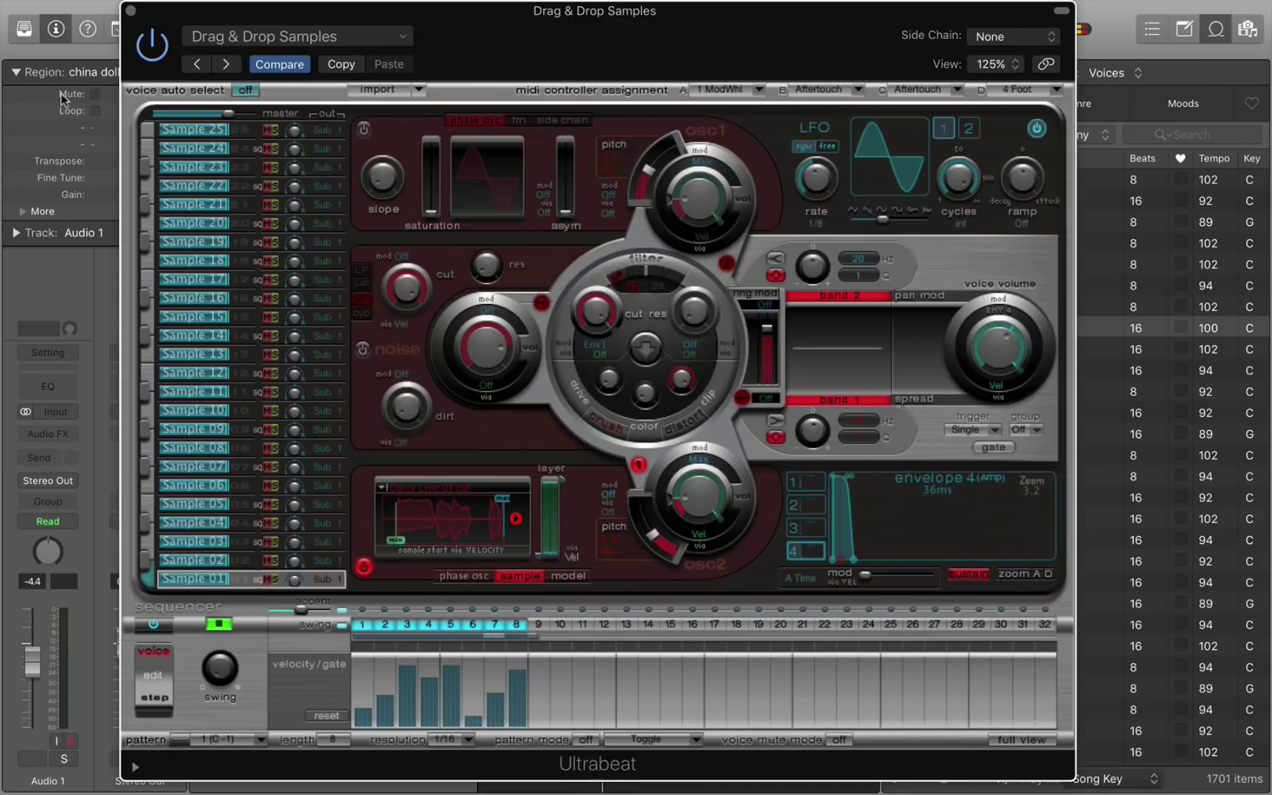
# - Solo the Audio 1 track alongside the Ultrabeat track, play both together and select the Drag & Drop Samples track
pyautogui.moveTo(164, 22); pyautogui.dragTo(409, 47)
pyautogui.press('space')
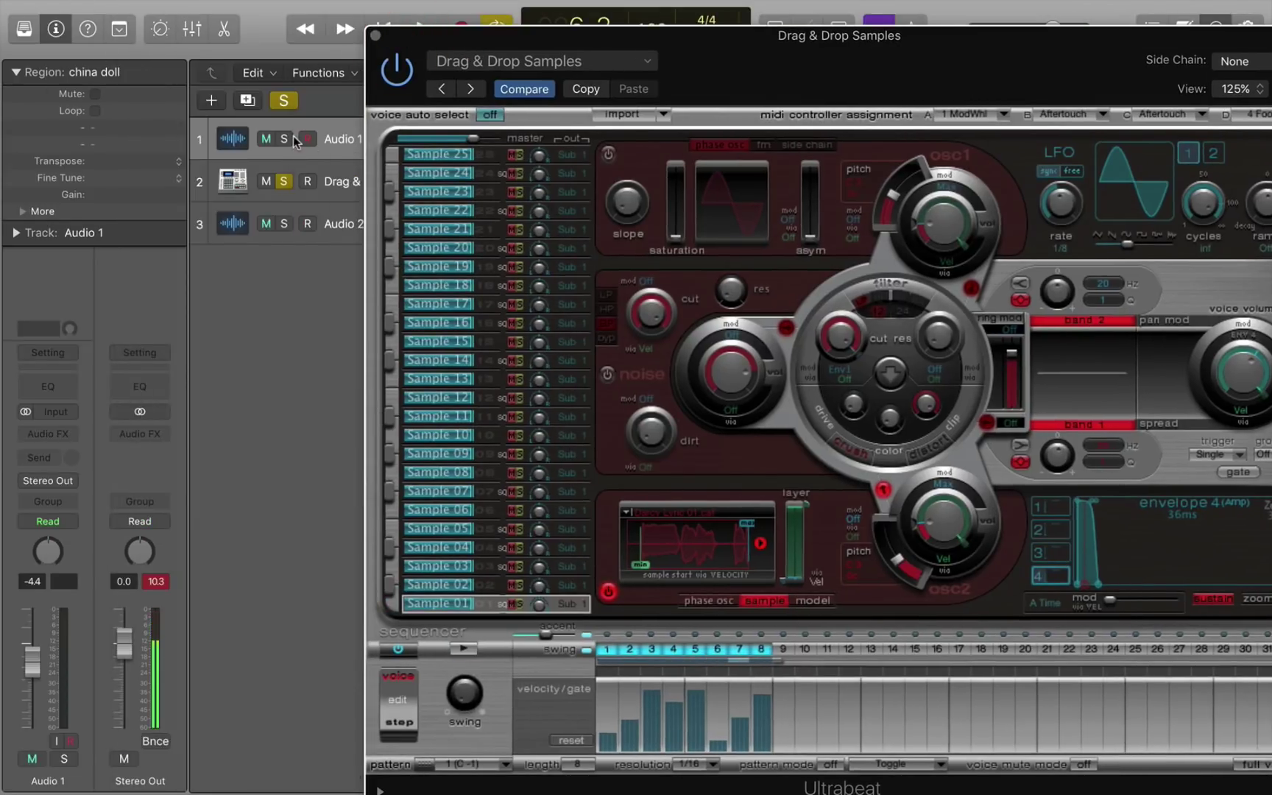
pyautogui.moveTo(473, 46); pyautogui.dragTo(901, 83)
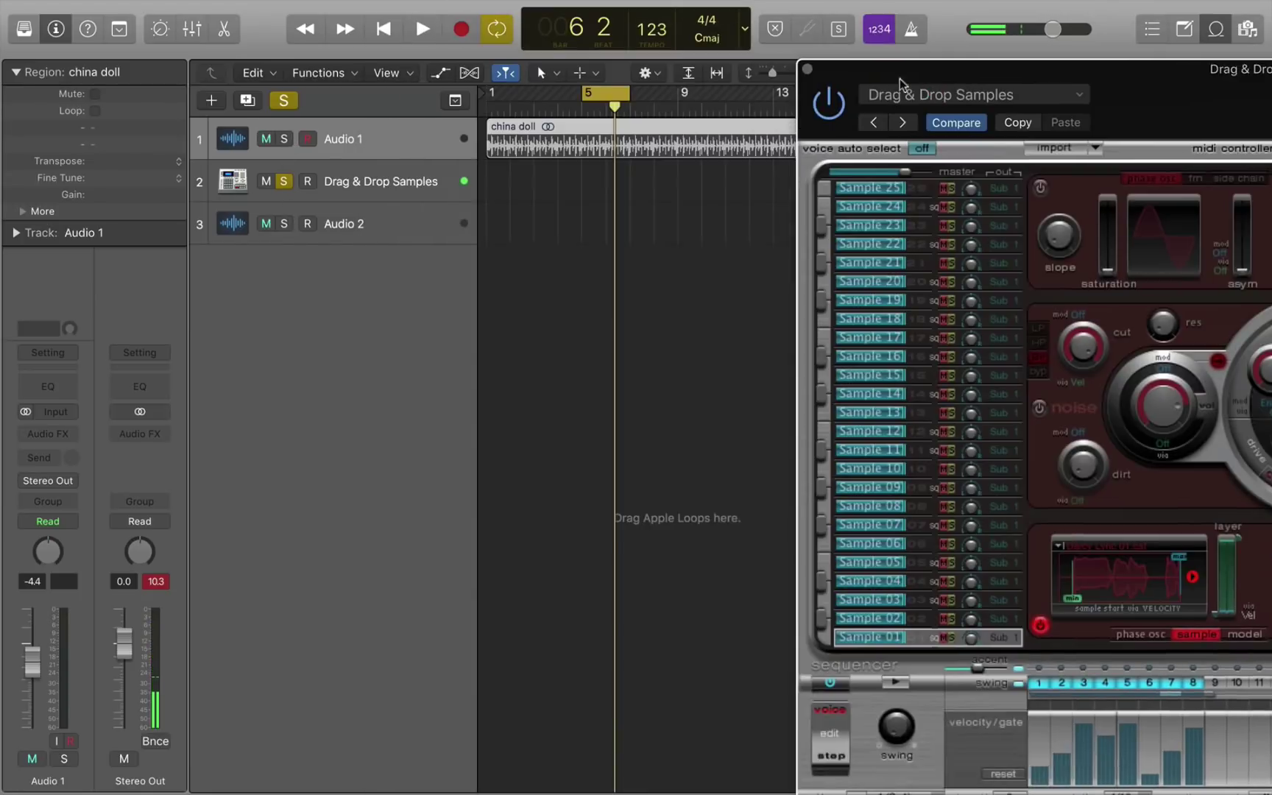
pyautogui.click(284, 138)
pyautogui.press('space')
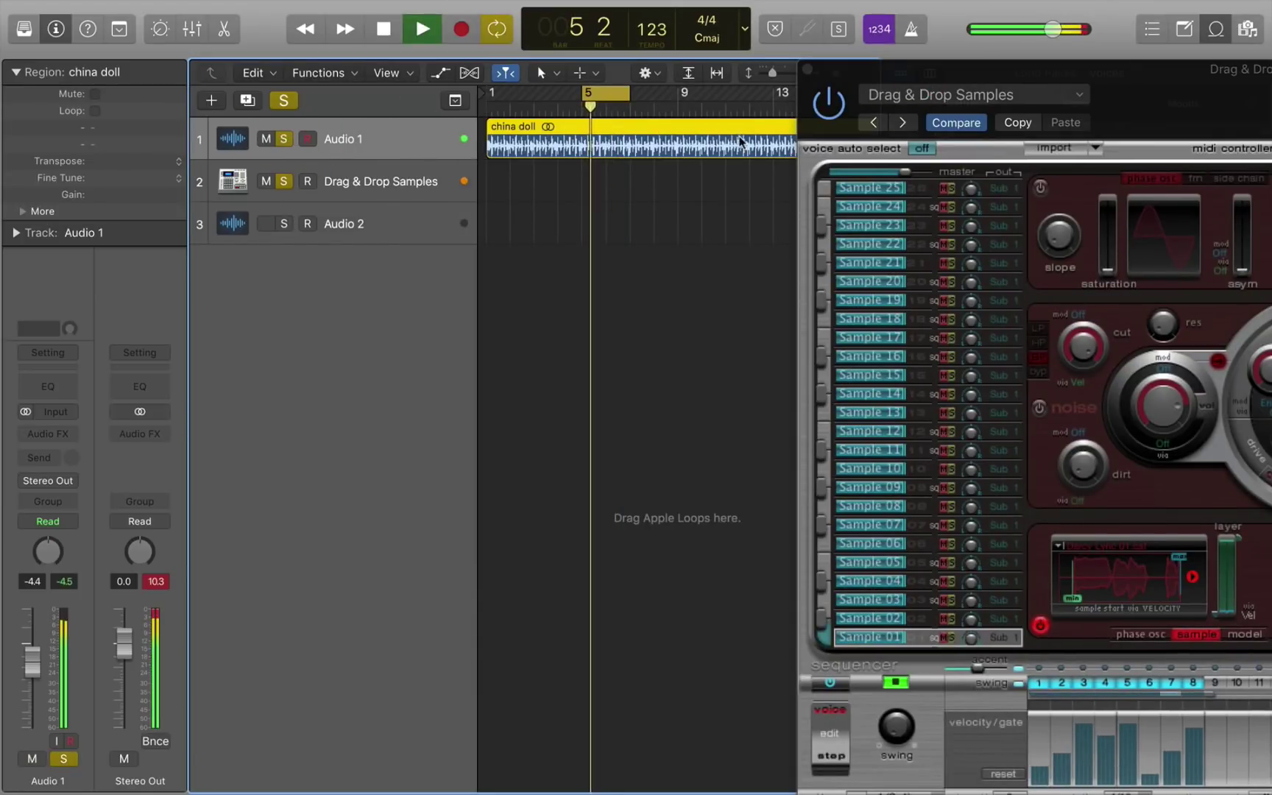
pyautogui.click(426, 184)
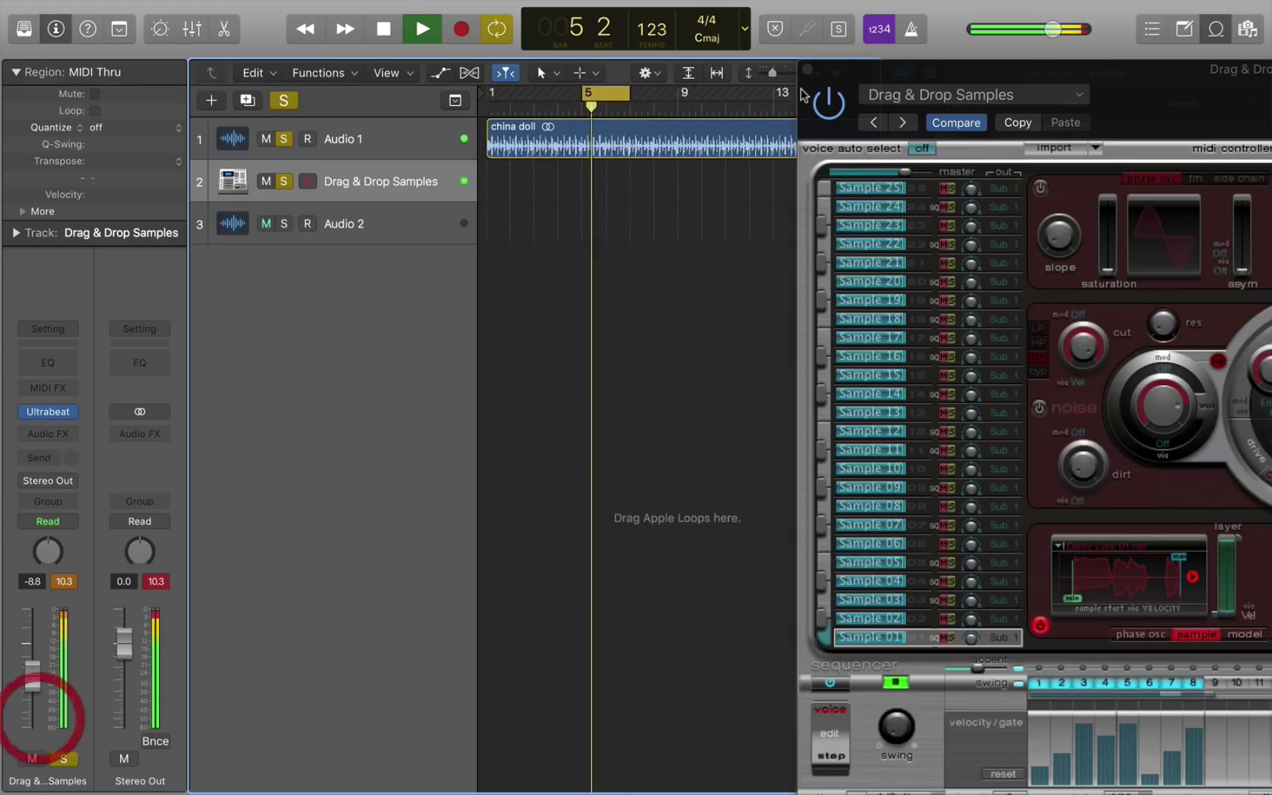
# - Increase the sequencer's swing and deactivate steps 1, 3, 5 and 7 during playback
pyautogui.moveTo(895, 66); pyautogui.dragTo(483, 3)
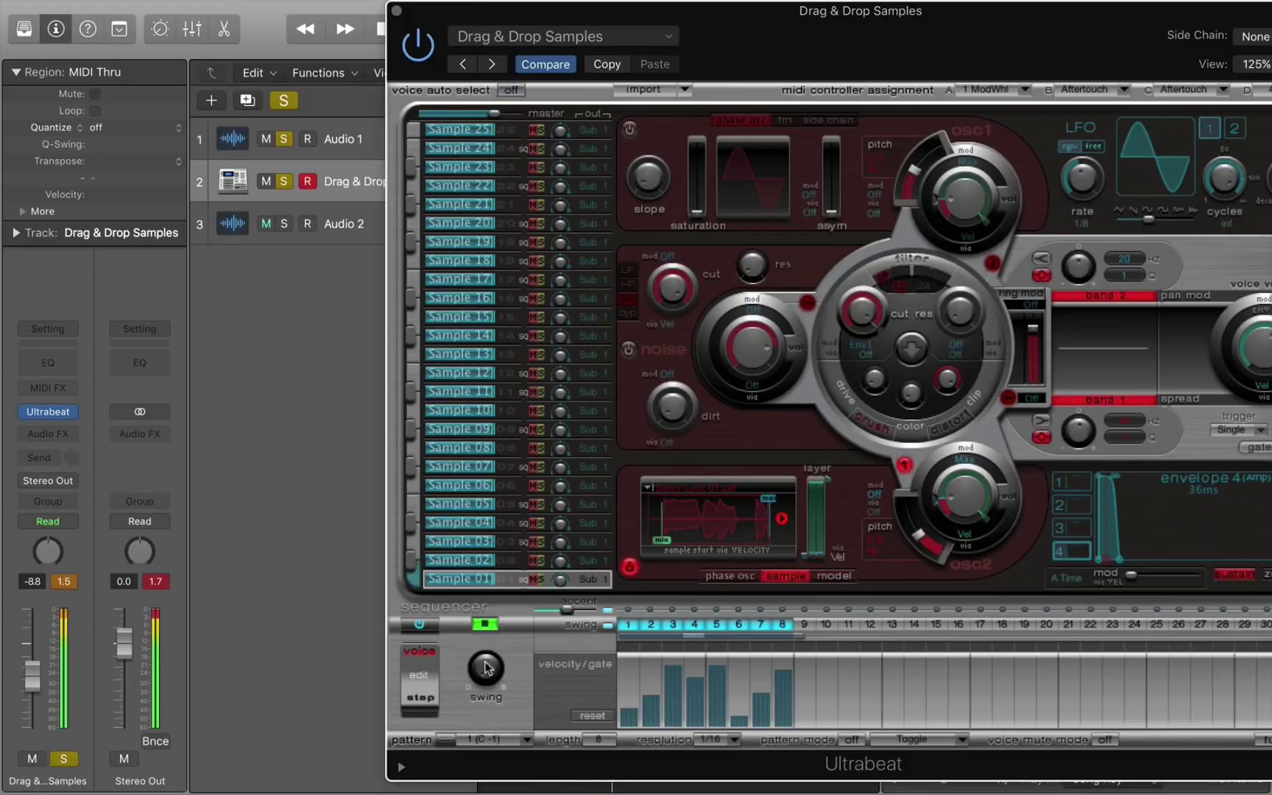
pyautogui.moveTo(486, 669); pyautogui.dragTo(474, 567)
pyautogui.click(672, 625)
pyautogui.click(760, 624)
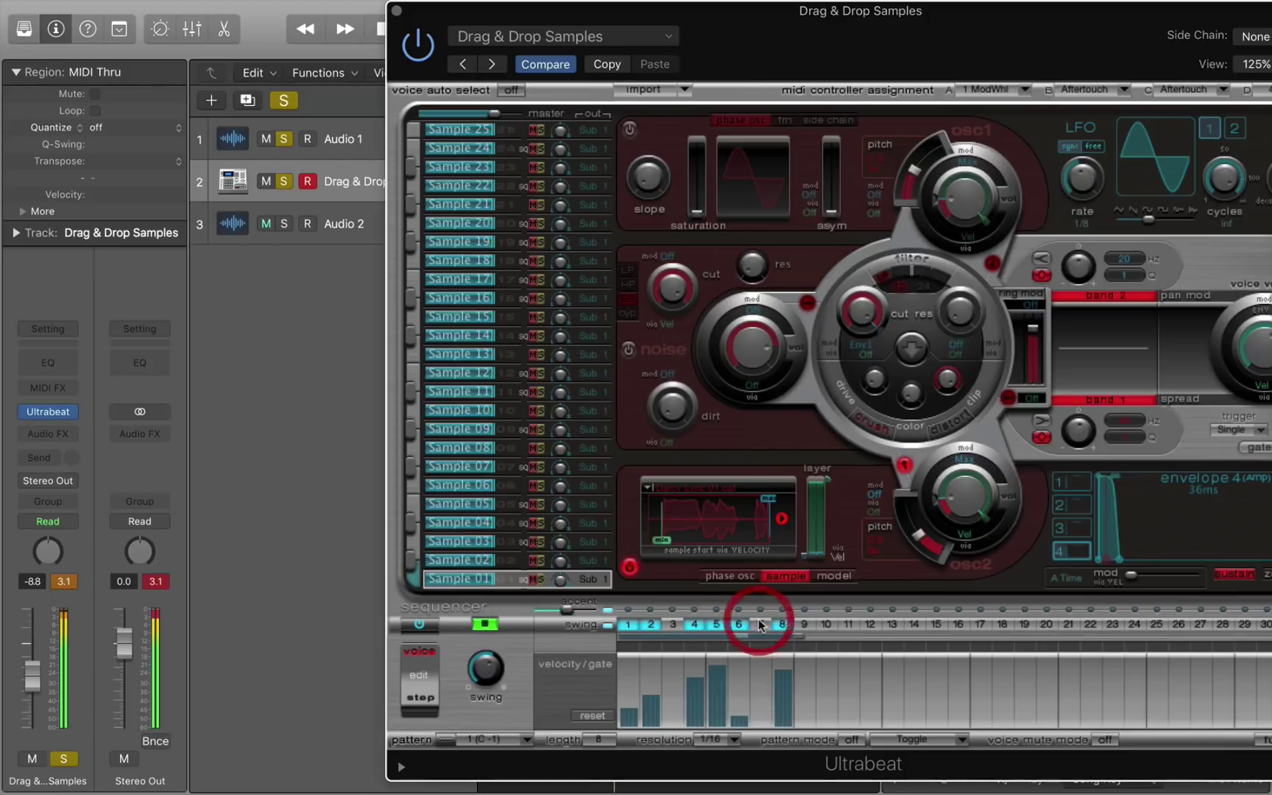
pyautogui.click(716, 624)
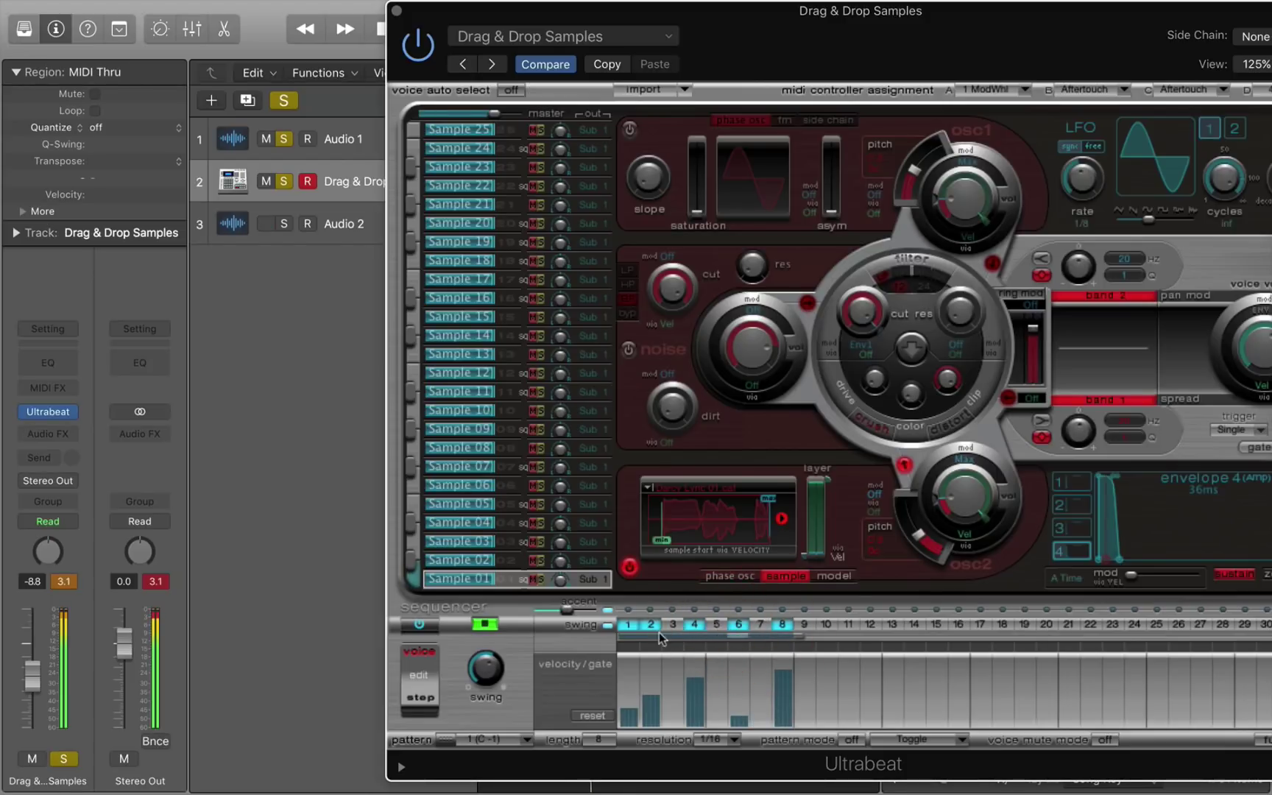
pyautogui.click(628, 625)
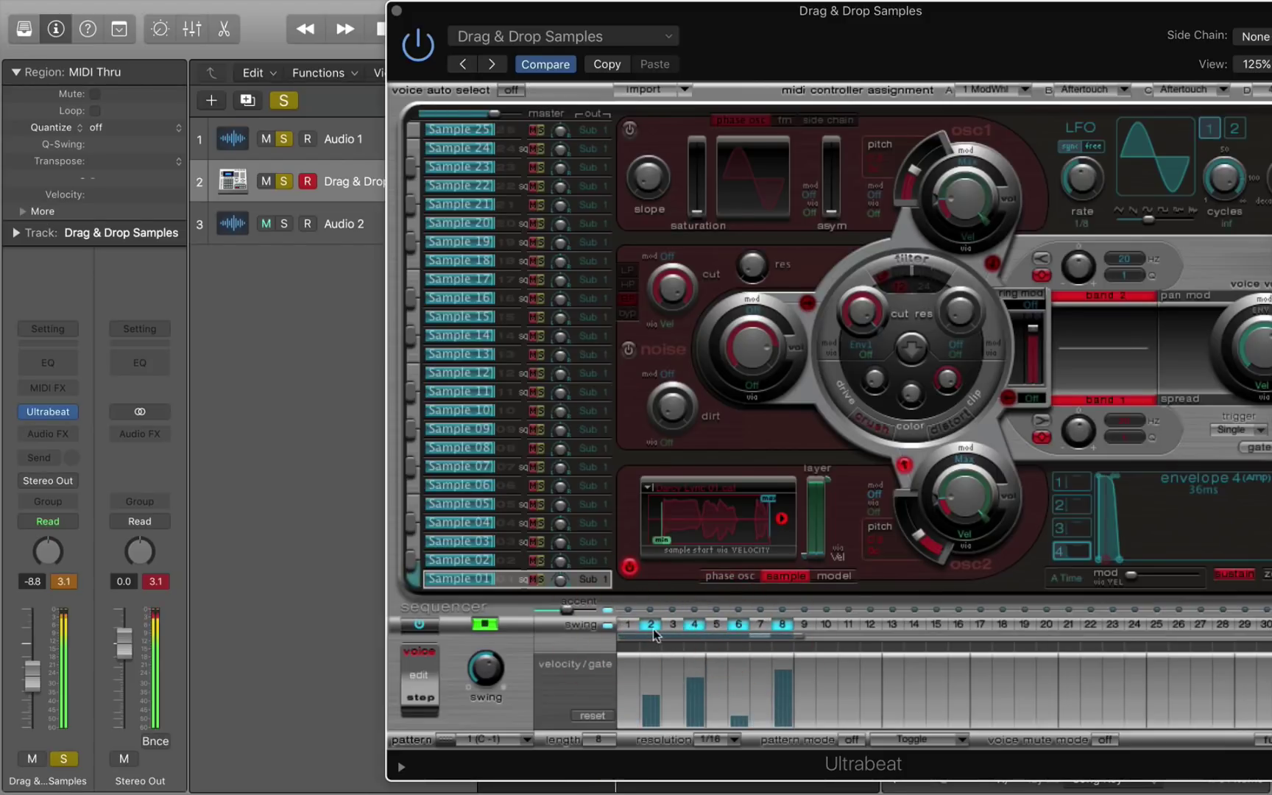
# - Try swapping step 2 for step 3 in the sequencer pattern
pyautogui.click(651, 625)
pyautogui.click(672, 626)
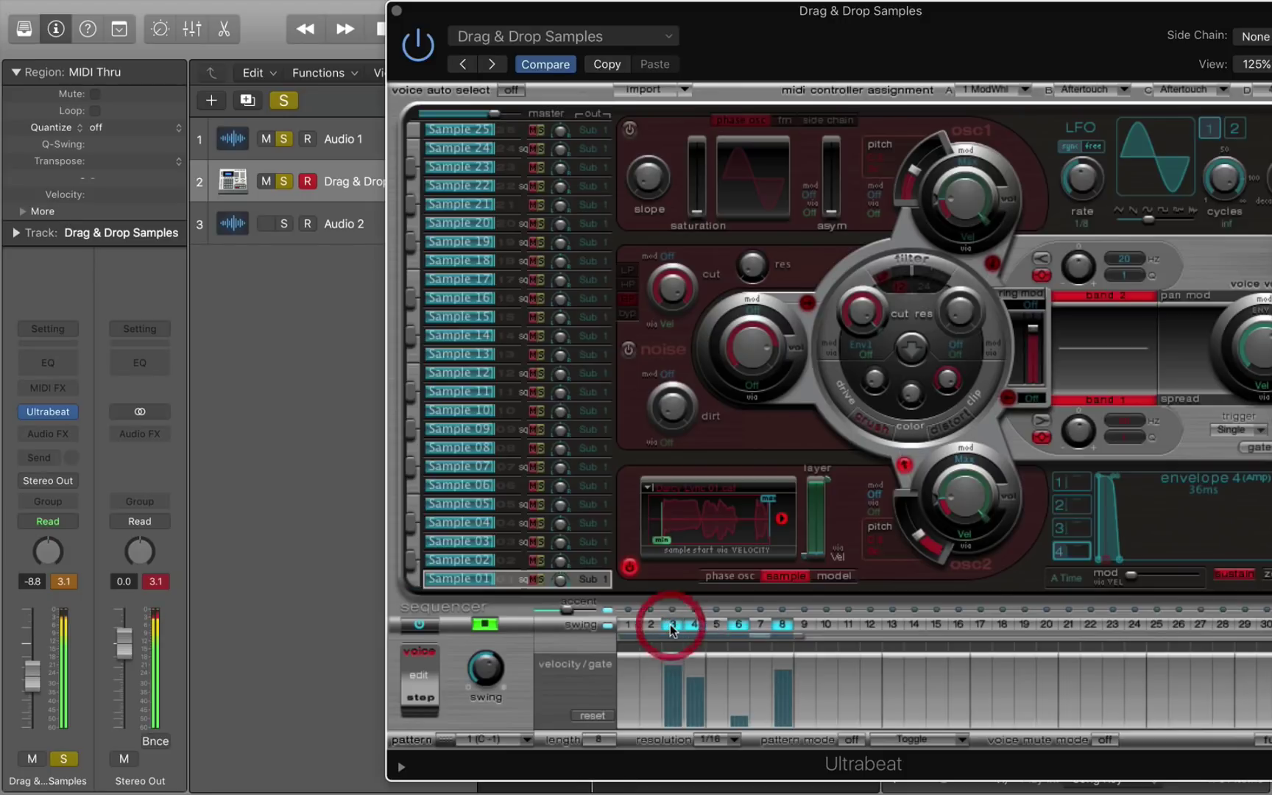
pyautogui.click(671, 628)
pyautogui.click(650, 625)
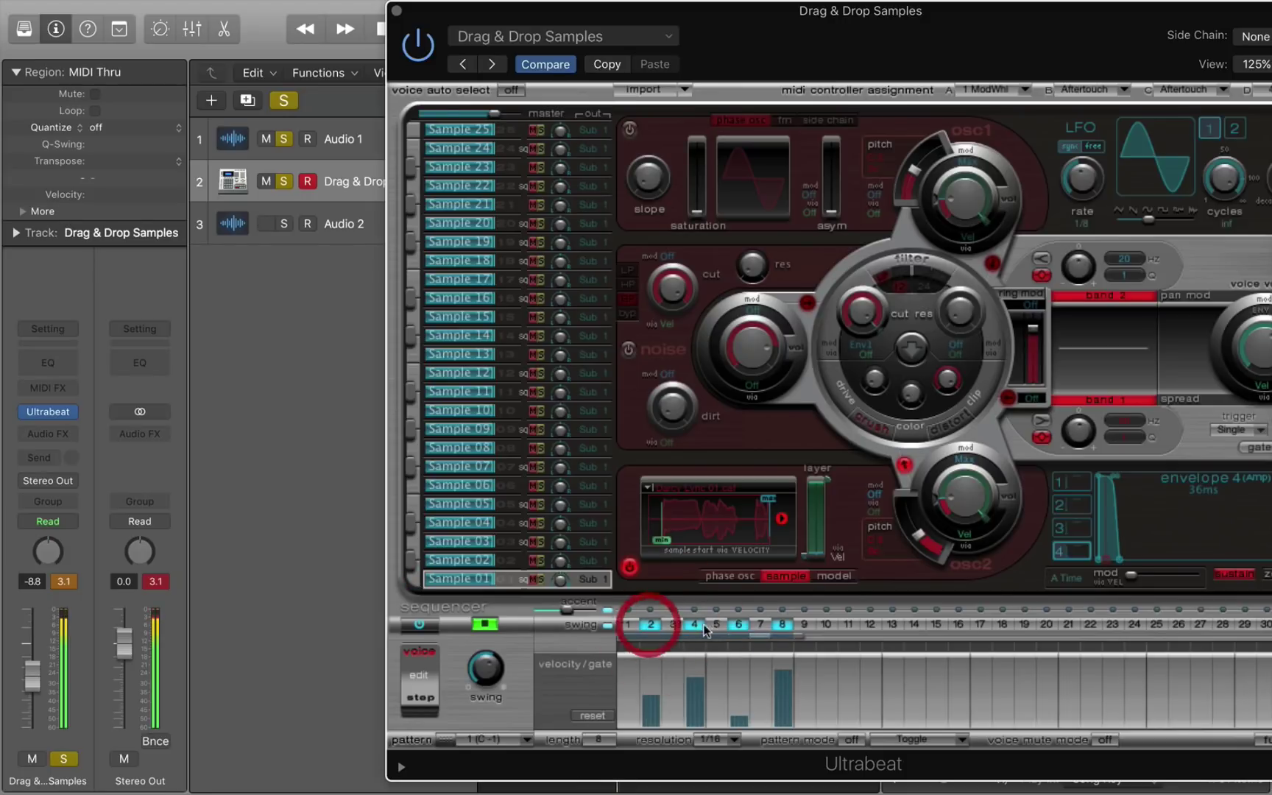
# - Reactivate sequencer steps 5 and 7 and deactivate steps 6 and 8
pyautogui.click(716, 625)
pyautogui.click(733, 622)
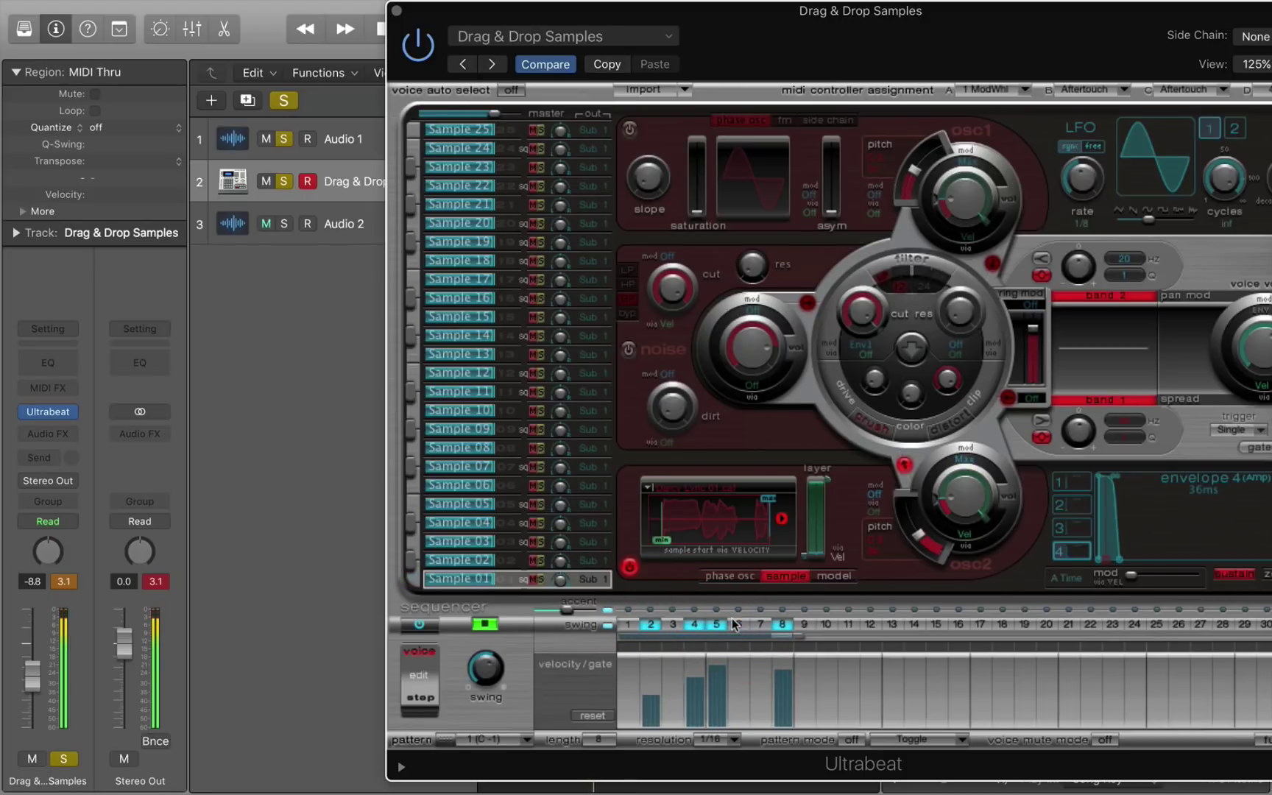
pyautogui.click(783, 624)
pyautogui.click(759, 624)
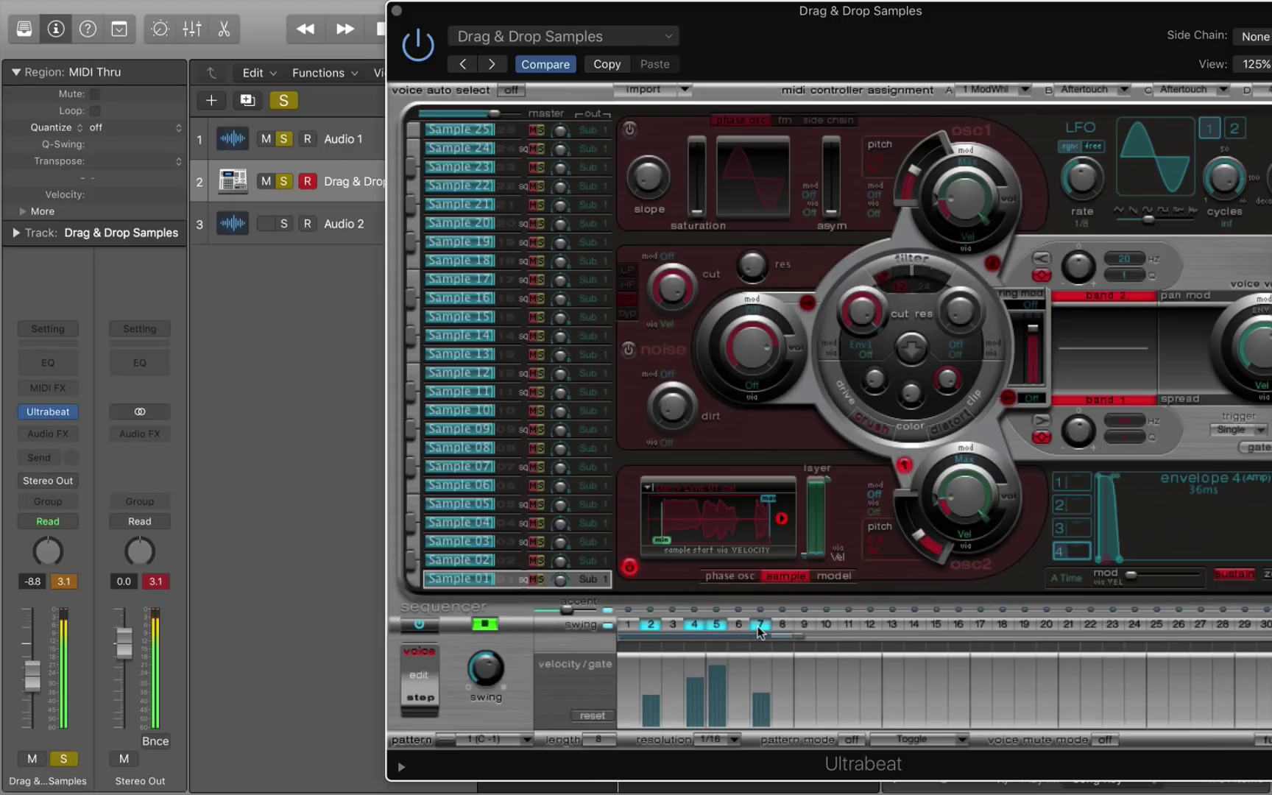
# - Set step 7's velocity to 94 and its gate to 2, listen to the pattern and stop playback
pyautogui.moveTo(760, 694); pyautogui.dragTo(759, 686)
pyautogui.moveTo(768, 681); pyautogui.dragTo(764, 676)
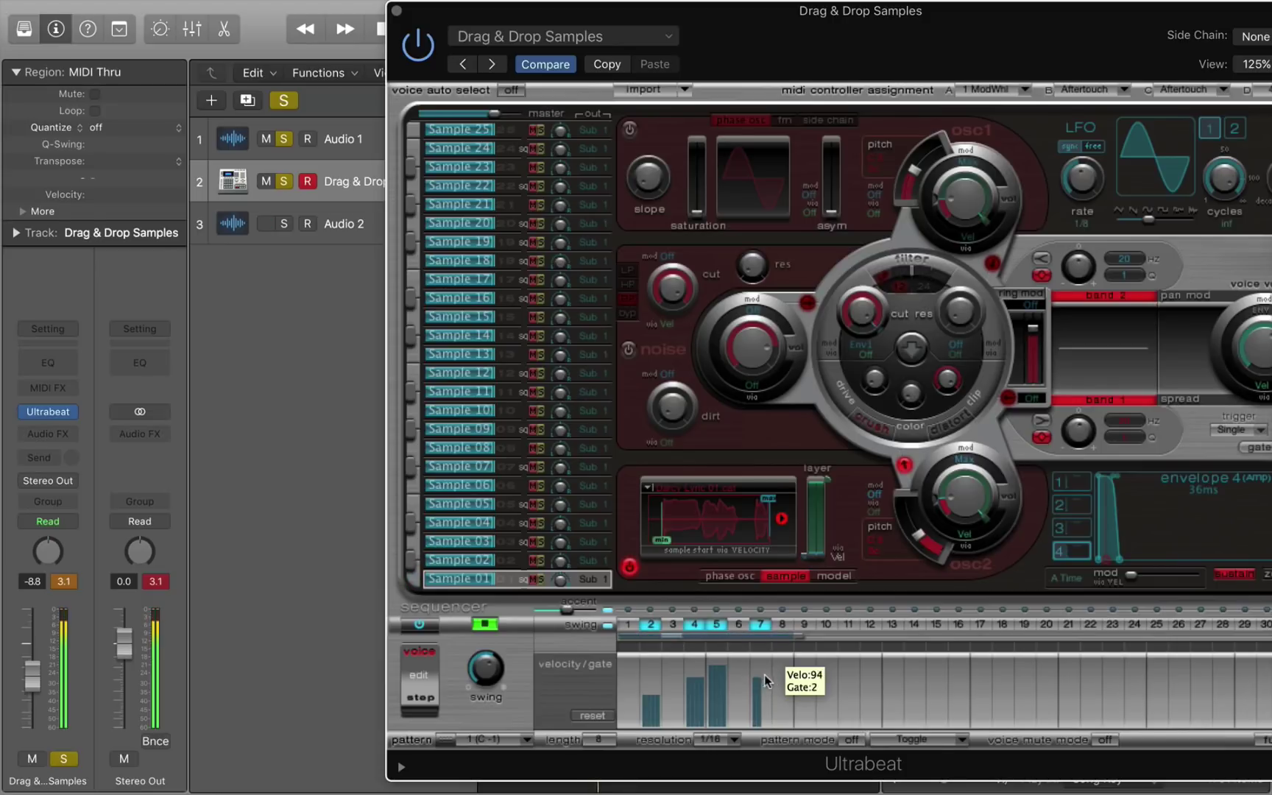
pyautogui.click(764, 676)
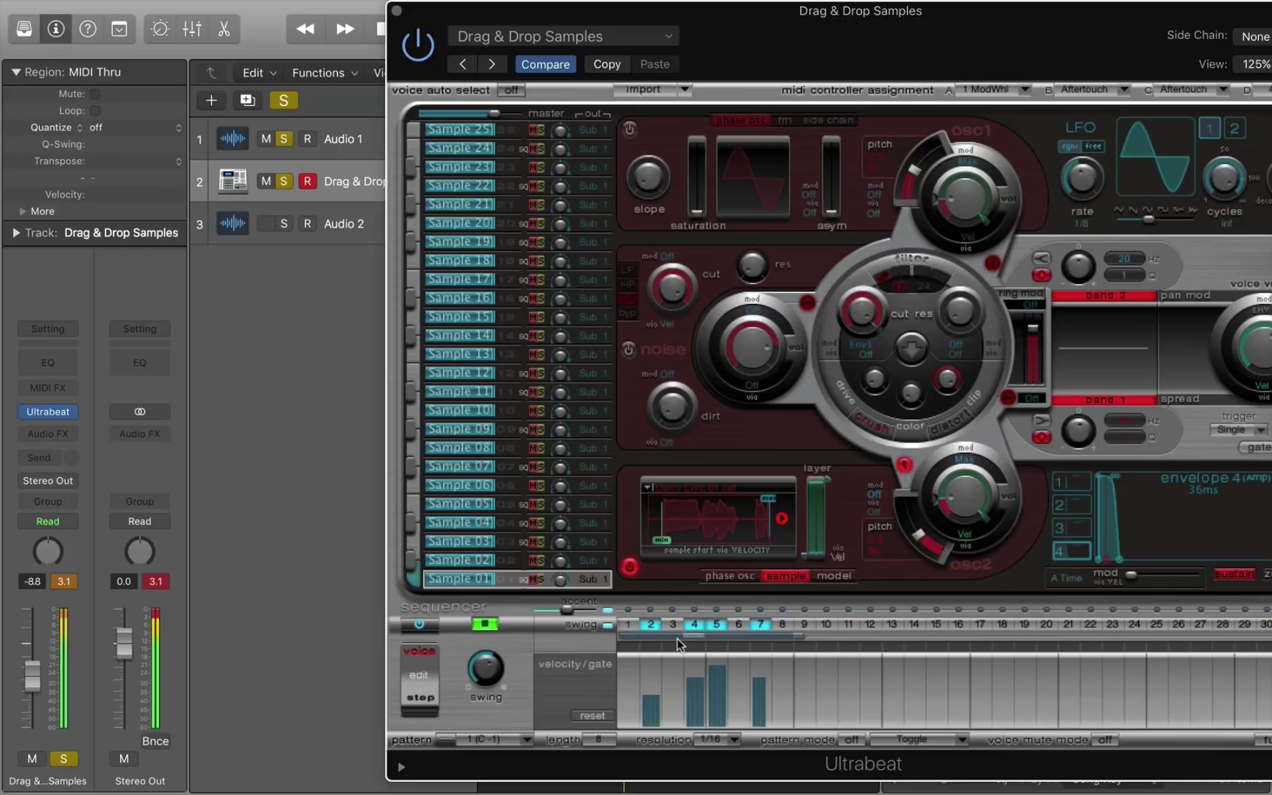
pyautogui.press('space')
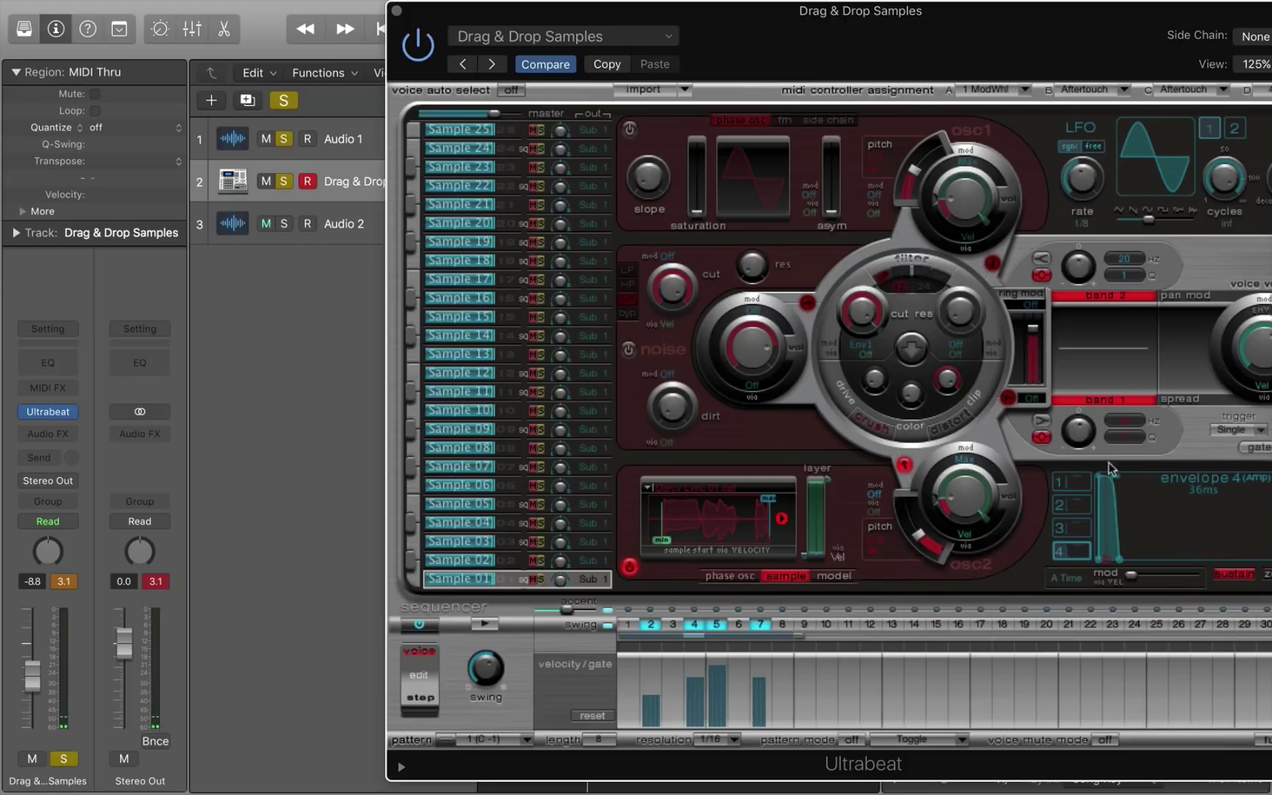
# - During playback, fine-tune oscillator 2's pitch and lengthen amplitude envelope 4 to 140 ms
pyautogui.press('space')
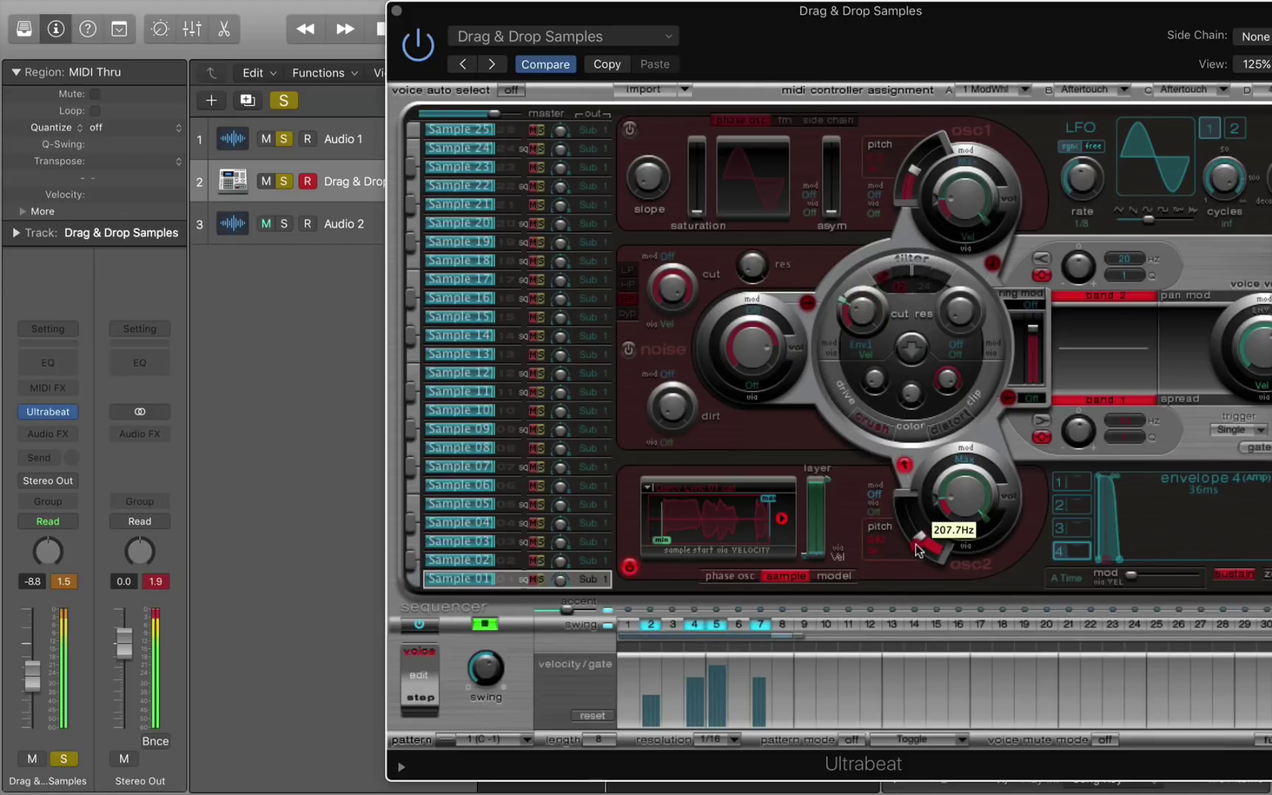
pyautogui.moveTo(916, 550)
pyautogui.mouseDown()
pyautogui.moveTo(926, 559)
pyautogui.moveTo(907, 534)
pyautogui.moveTo(913, 543)
pyautogui.mouseUp()
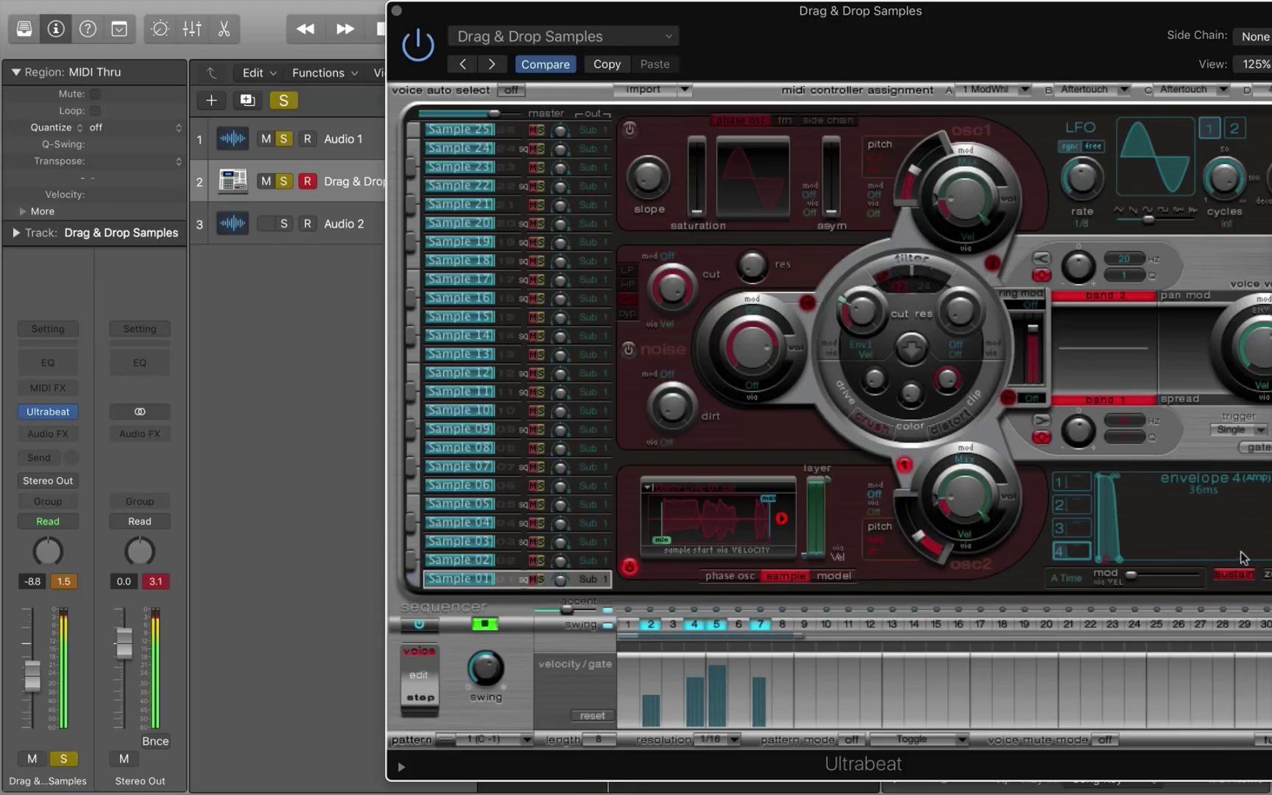
pyautogui.moveTo(1120, 563)
pyautogui.mouseDown()
pyautogui.moveTo(1207, 566)
pyautogui.moveTo(1142, 567)
pyautogui.mouseUp()
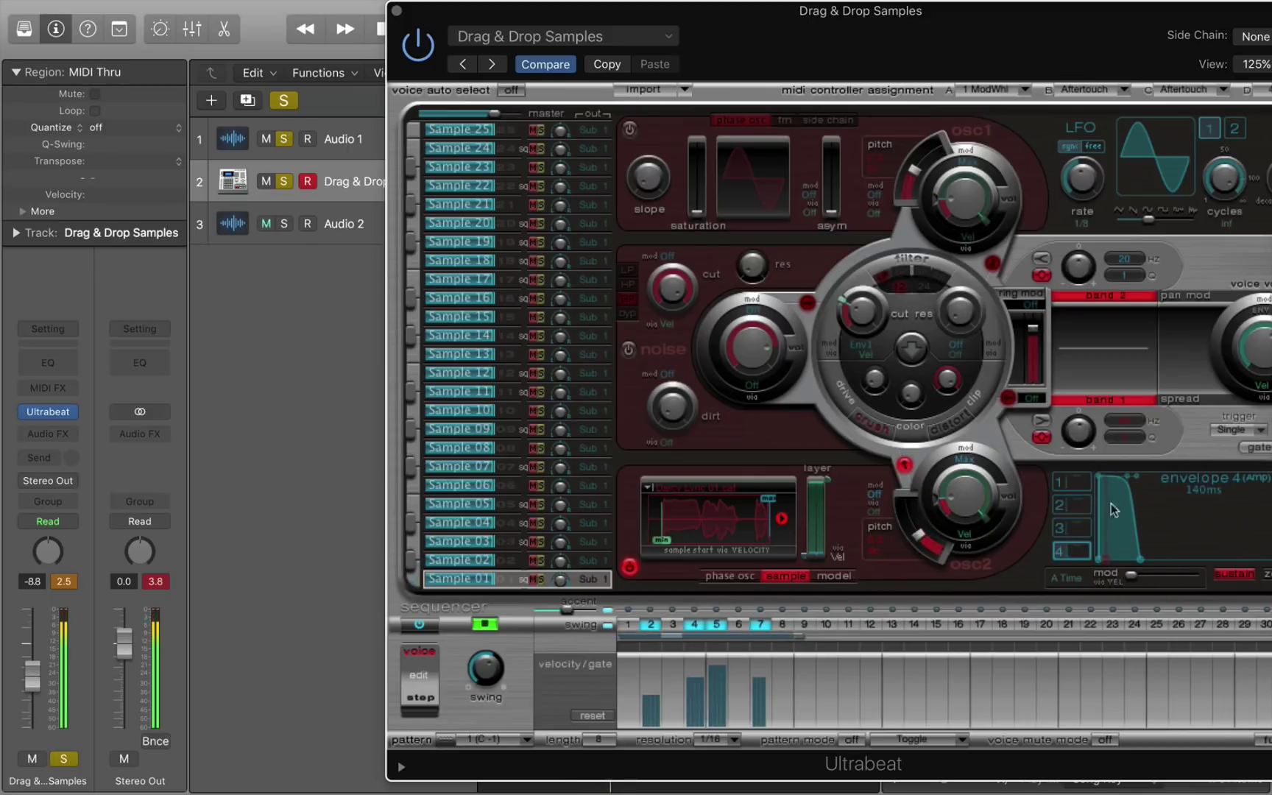
pyautogui.click(1099, 473)
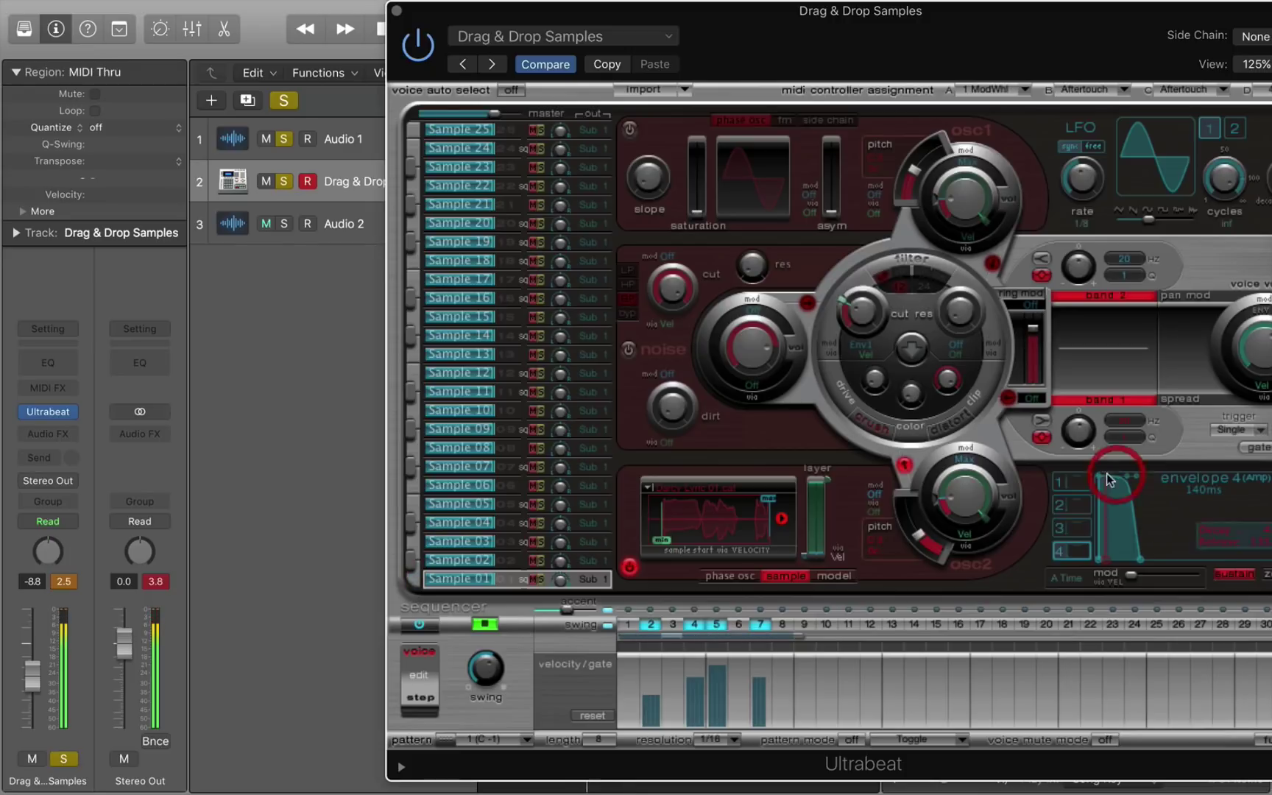
pyautogui.moveTo(1111, 480)
pyautogui.mouseDown()
pyautogui.moveTo(1100, 475)
pyautogui.moveTo(1098, 488)
pyautogui.mouseUp()
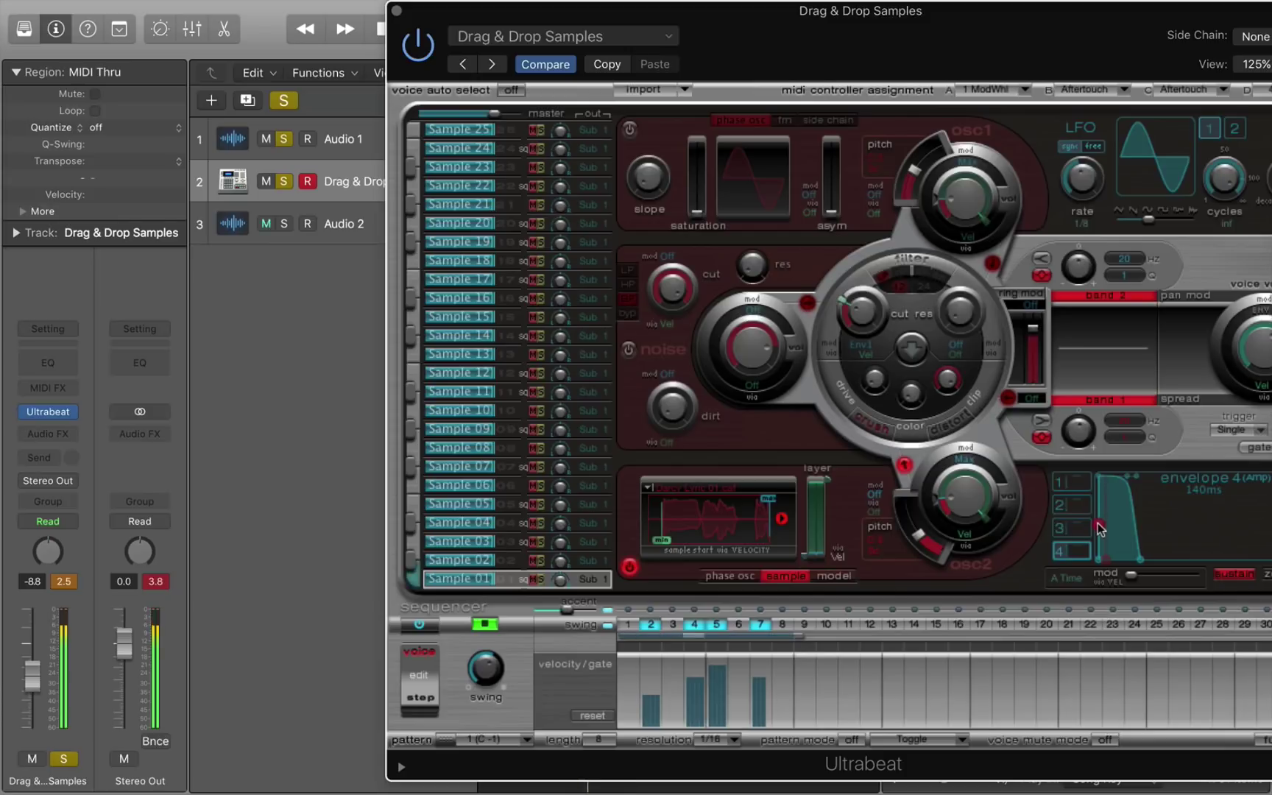
pyautogui.click(1102, 482)
# - Shorten envelope 1's decay, and return to envelope 4 and set it to 78 ms
pyautogui.click(1071, 482)
pyautogui.click(1137, 485)
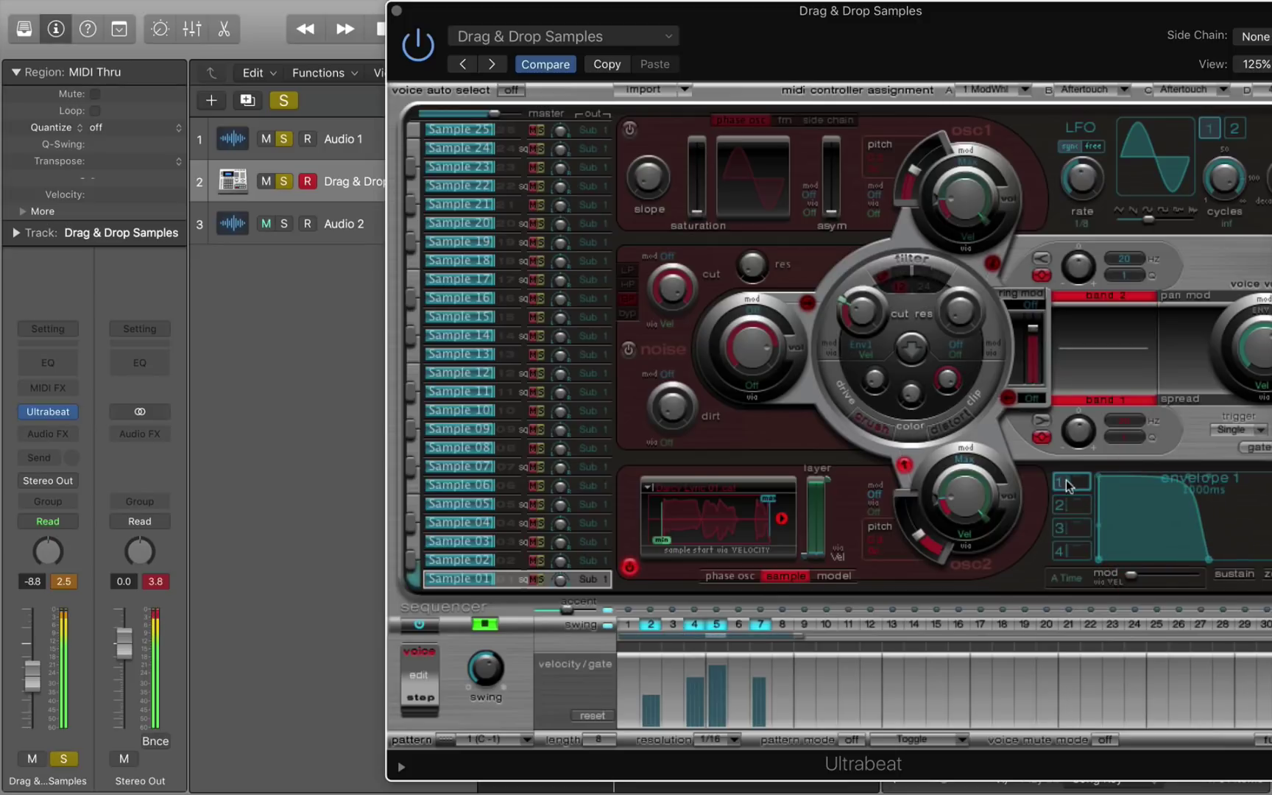
pyautogui.moveTo(1209, 560); pyautogui.dragTo(1130, 563)
pyautogui.click(1071, 551)
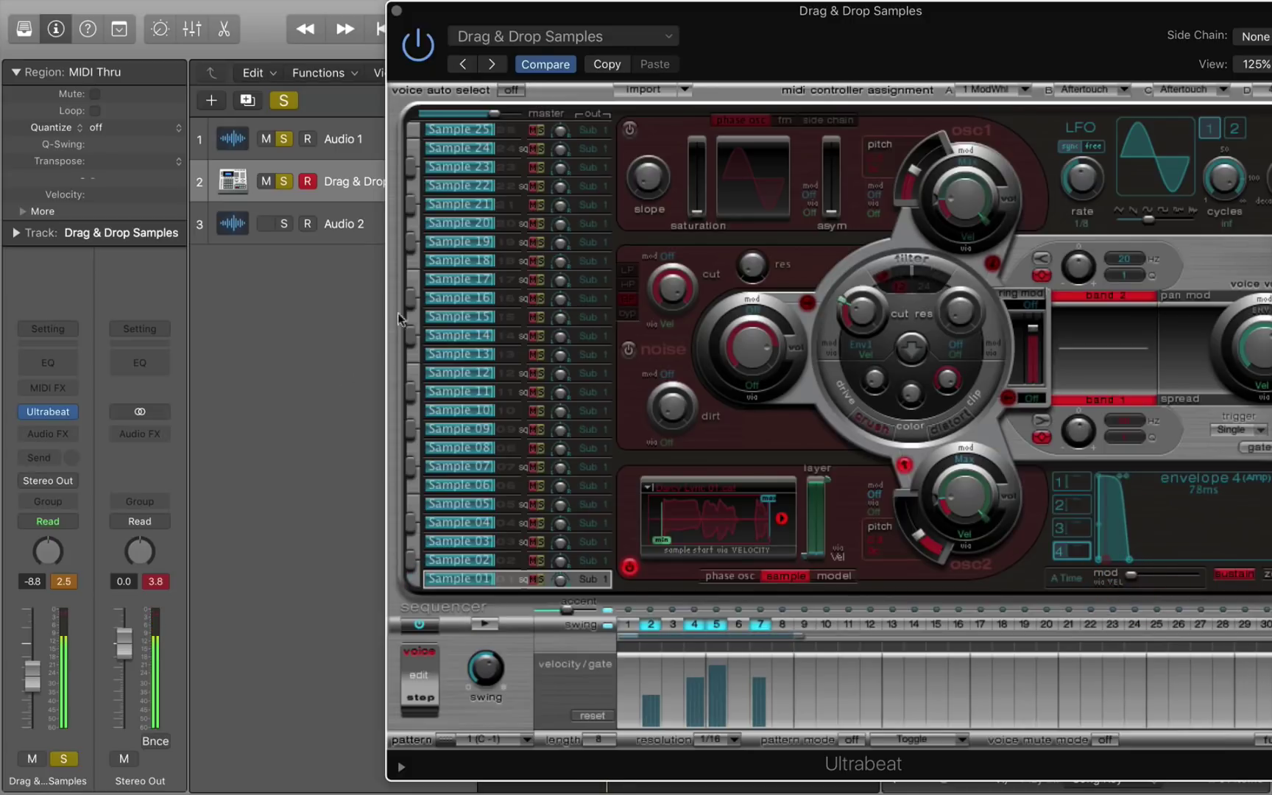
# - Insert a Stereo Delay effect on the Drag & Drop Samples track and load the floor federation bus 1 preset
pyautogui.click(45, 434)
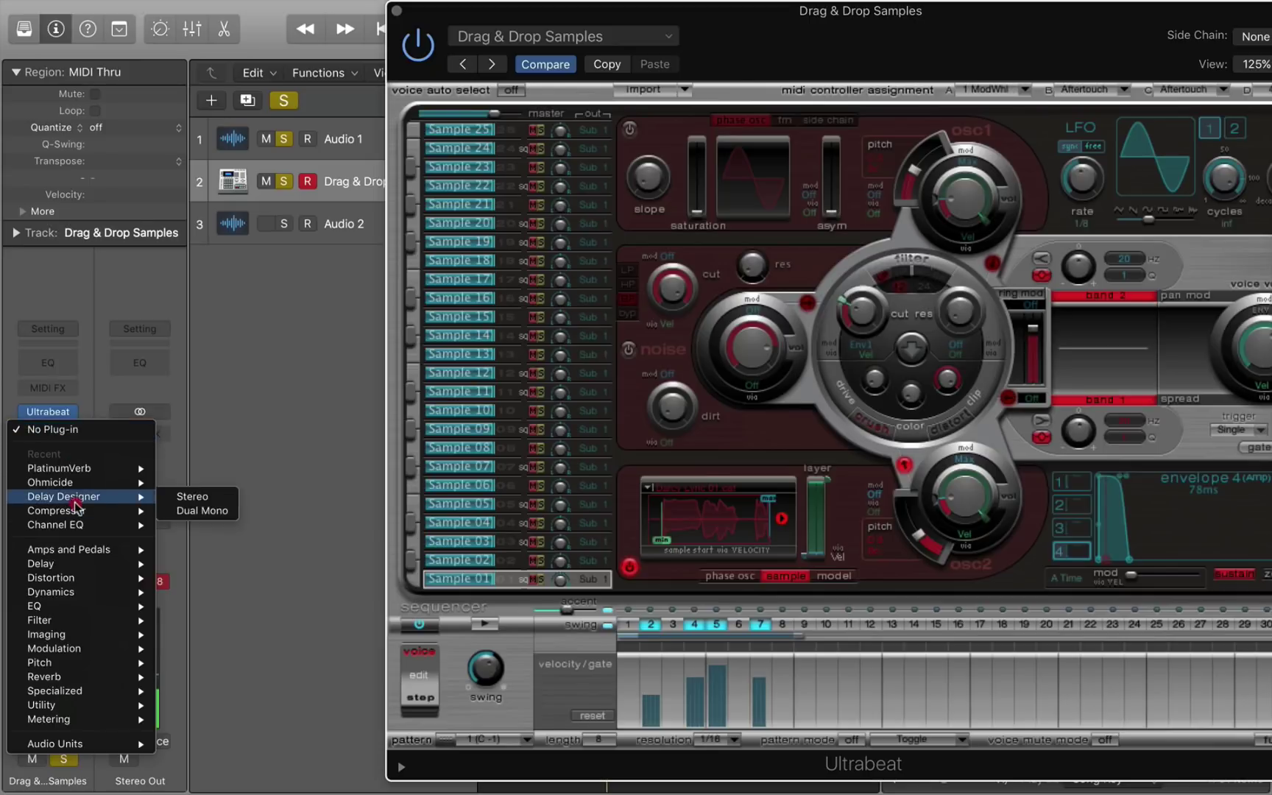
pyautogui.moveTo(105, 564)
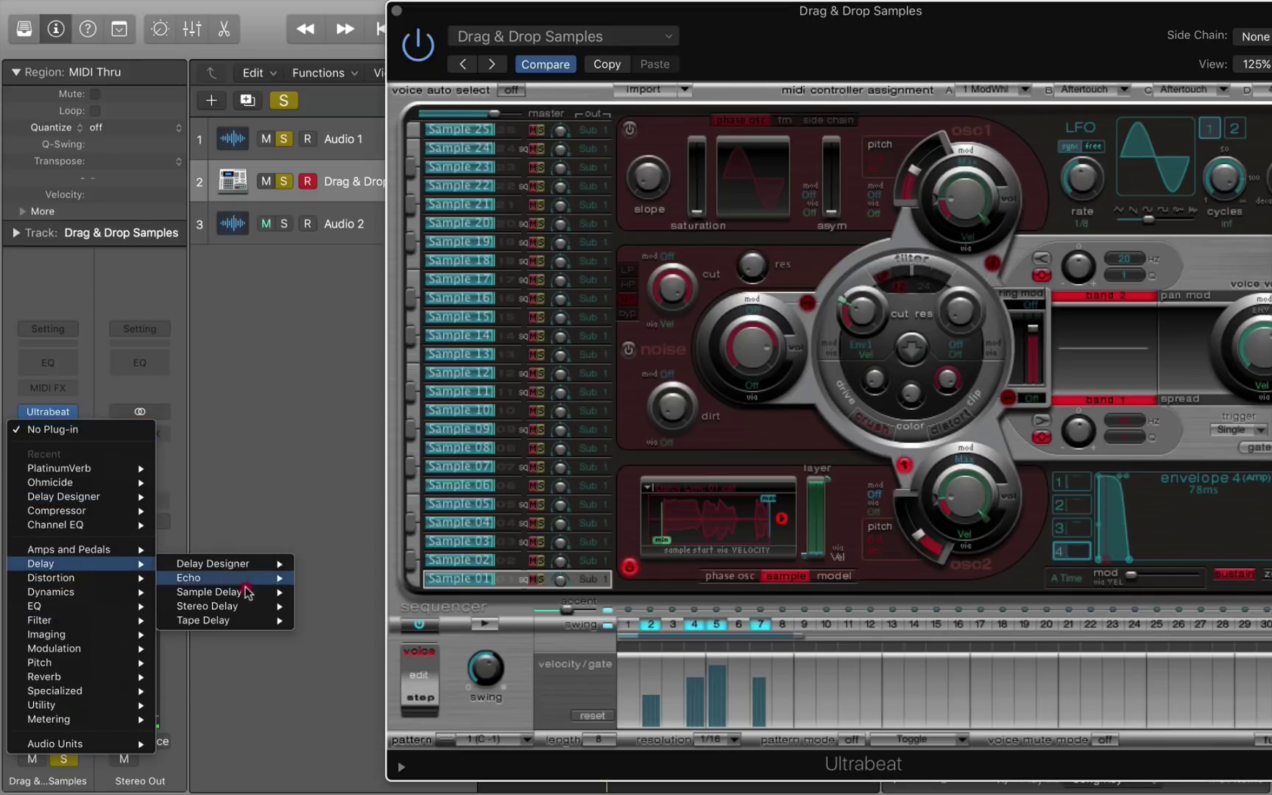
pyautogui.click(220, 606)
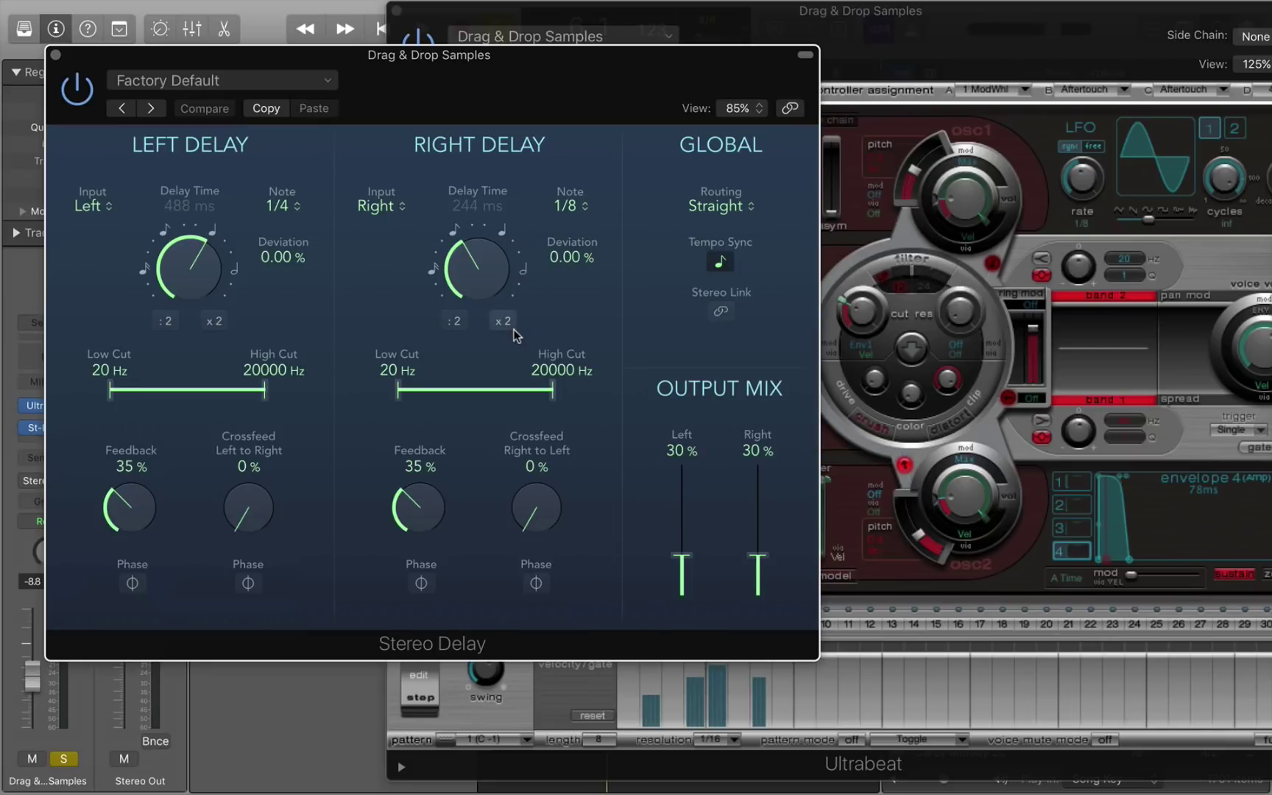
pyautogui.click(151, 108)
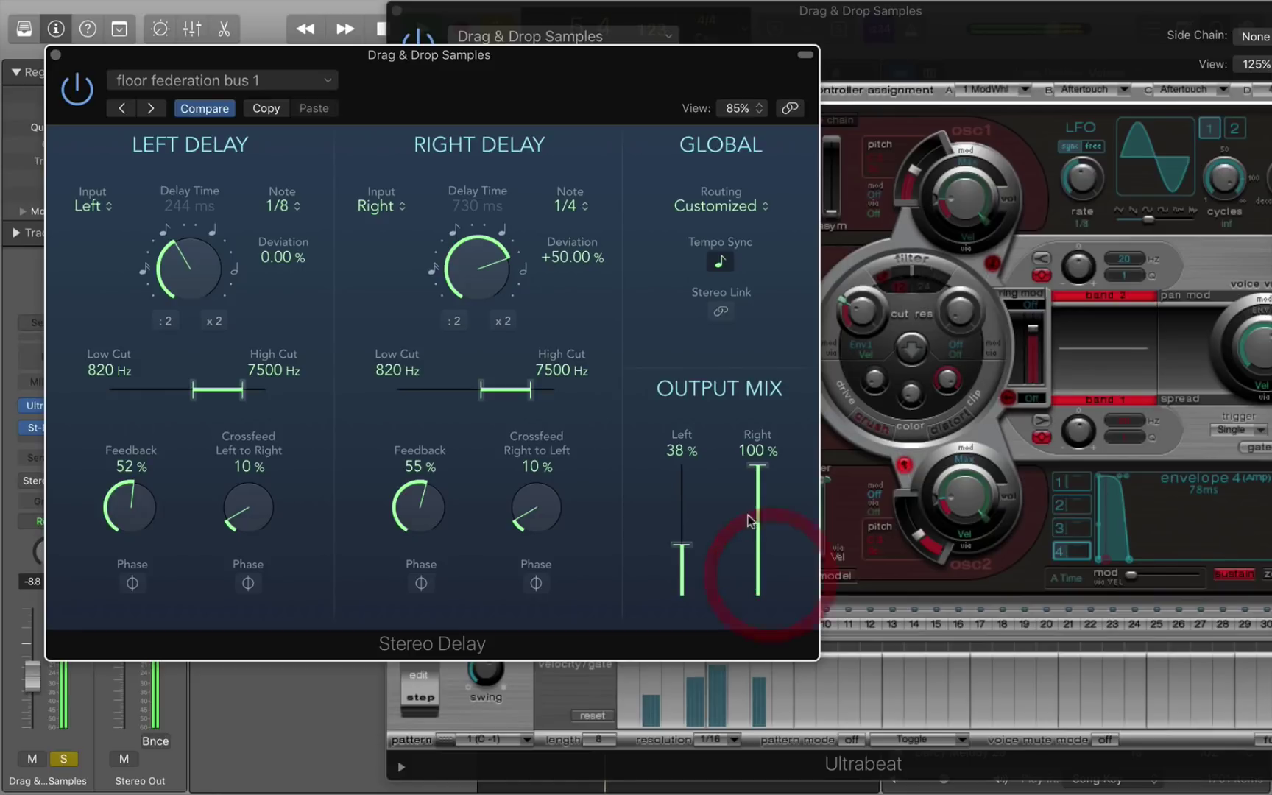
# - Lower the Stereo Delay's right output mix to 18 %, reduce the left output mix and close the delay window
pyautogui.moveTo(748, 518); pyautogui.dragTo(752, 616)
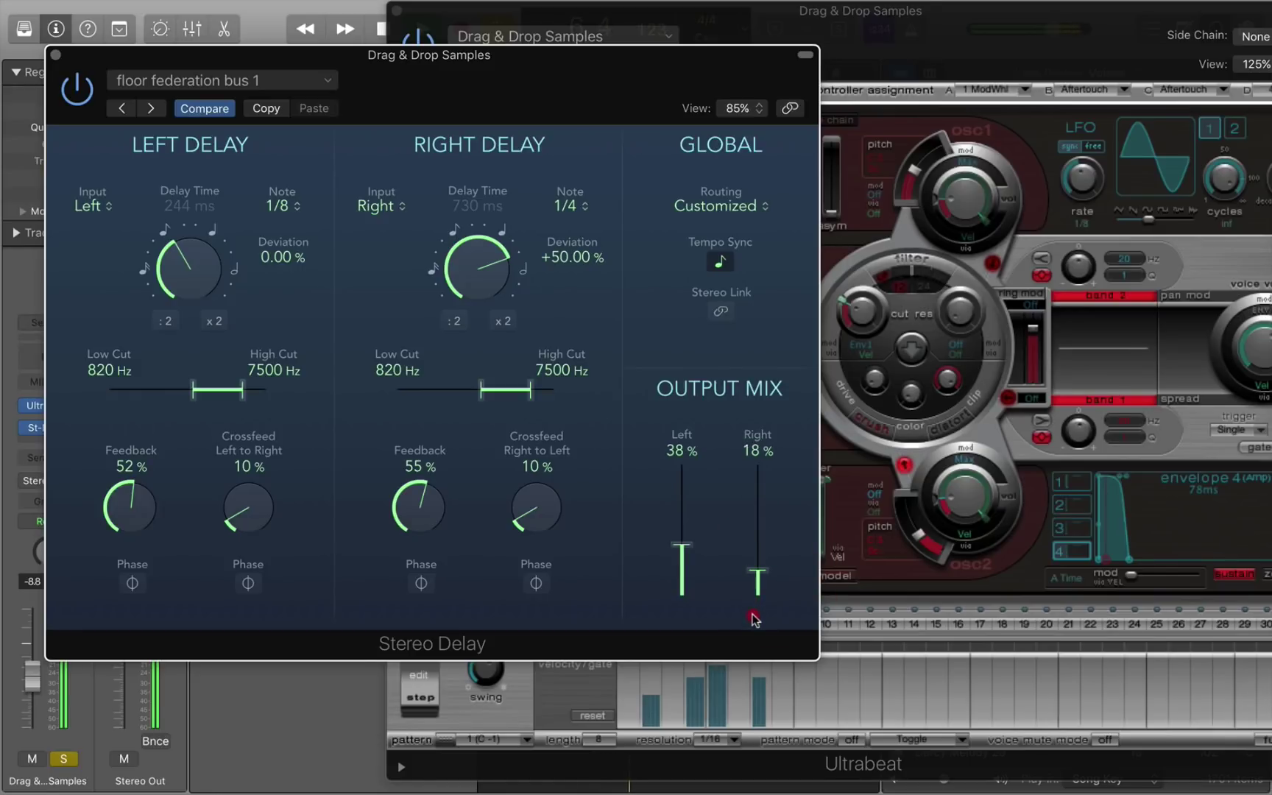
pyautogui.moveTo(681, 561); pyautogui.dragTo(682, 566)
pyautogui.click(54, 55)
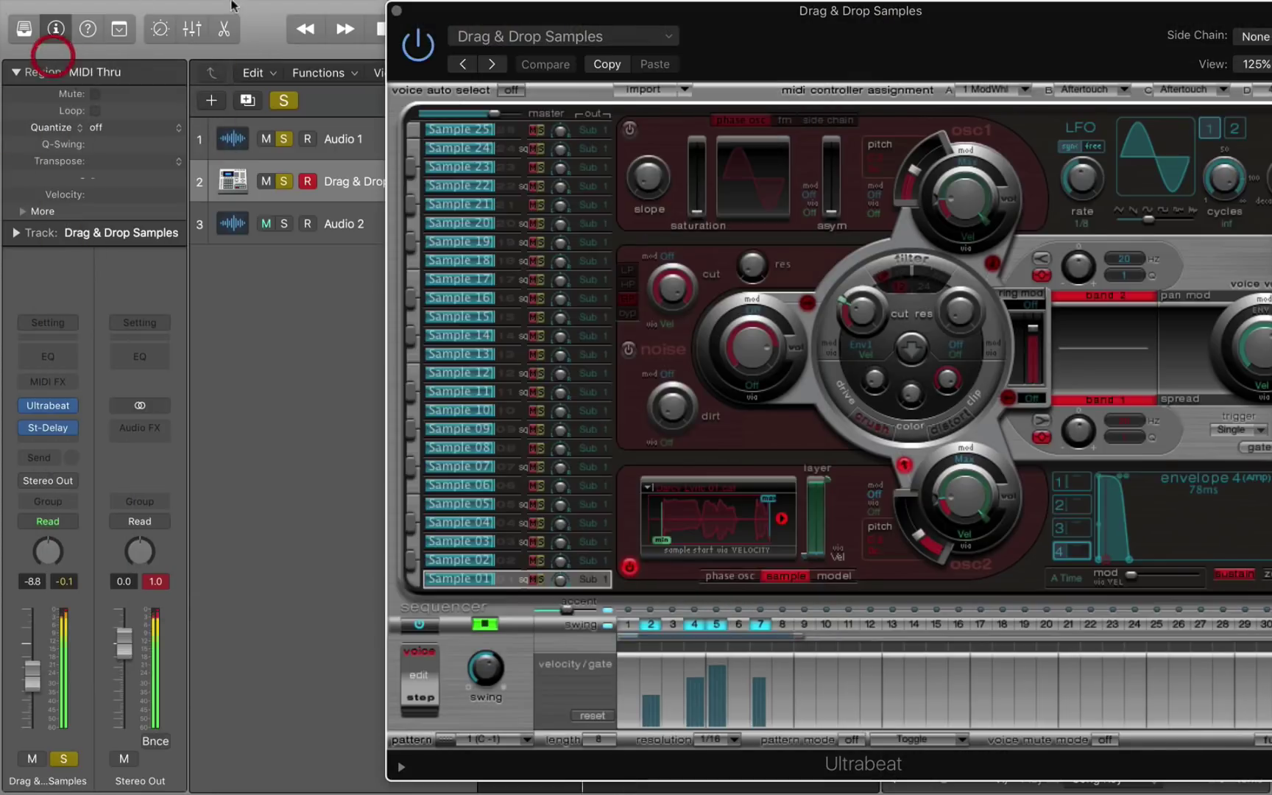
# - Place Ultrabeat's current pattern as a region at bar 4 on the Drag & Drop Samples track
pyautogui.click(397, 11)
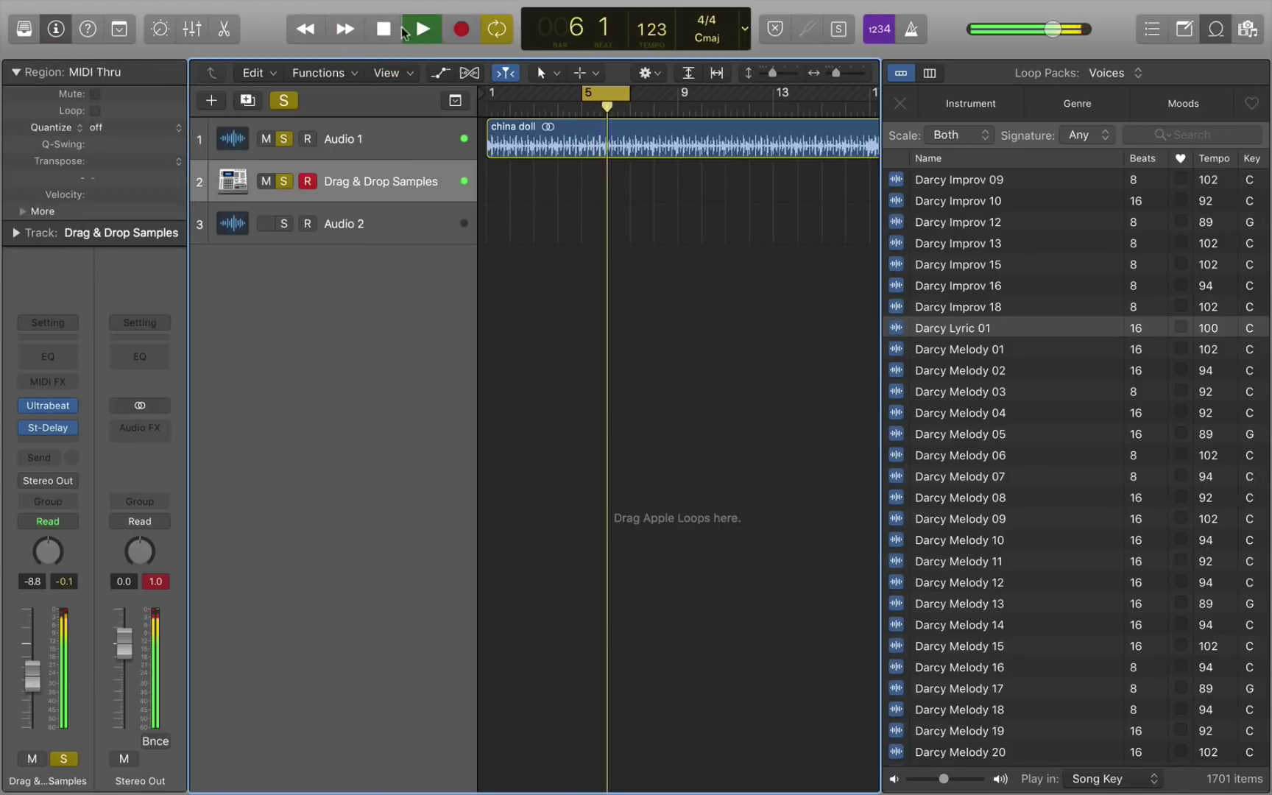
pyautogui.click(59, 406)
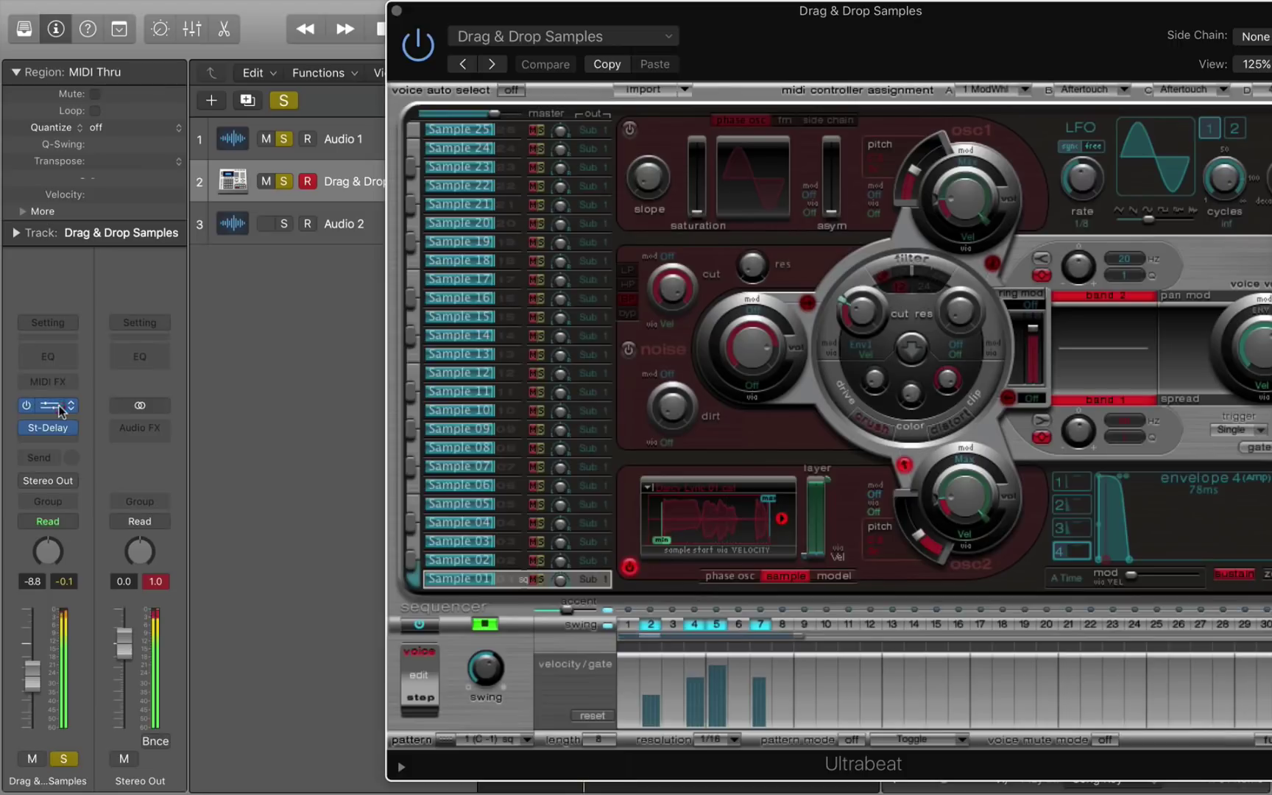
pyautogui.moveTo(563, 6); pyautogui.dragTo(1040, 5)
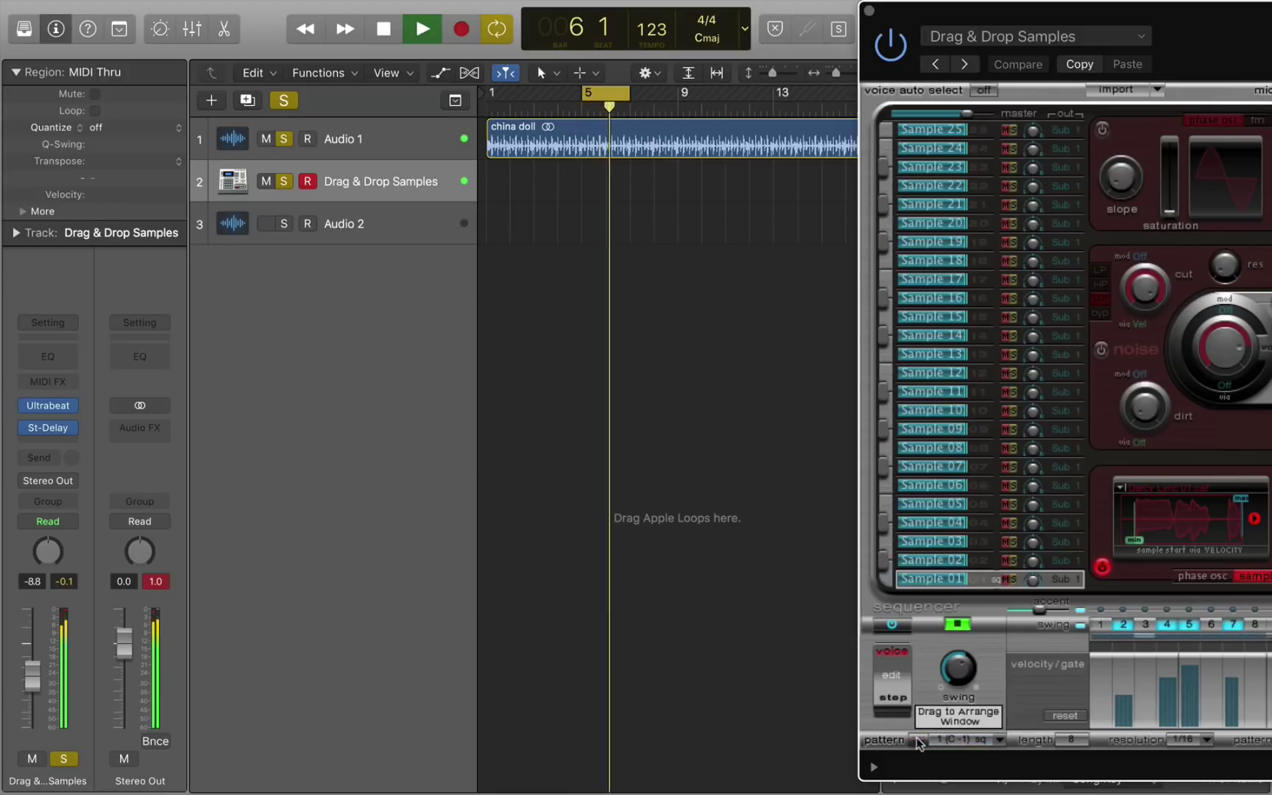
pyautogui.moveTo(918, 742); pyautogui.dragTo(578, 175)
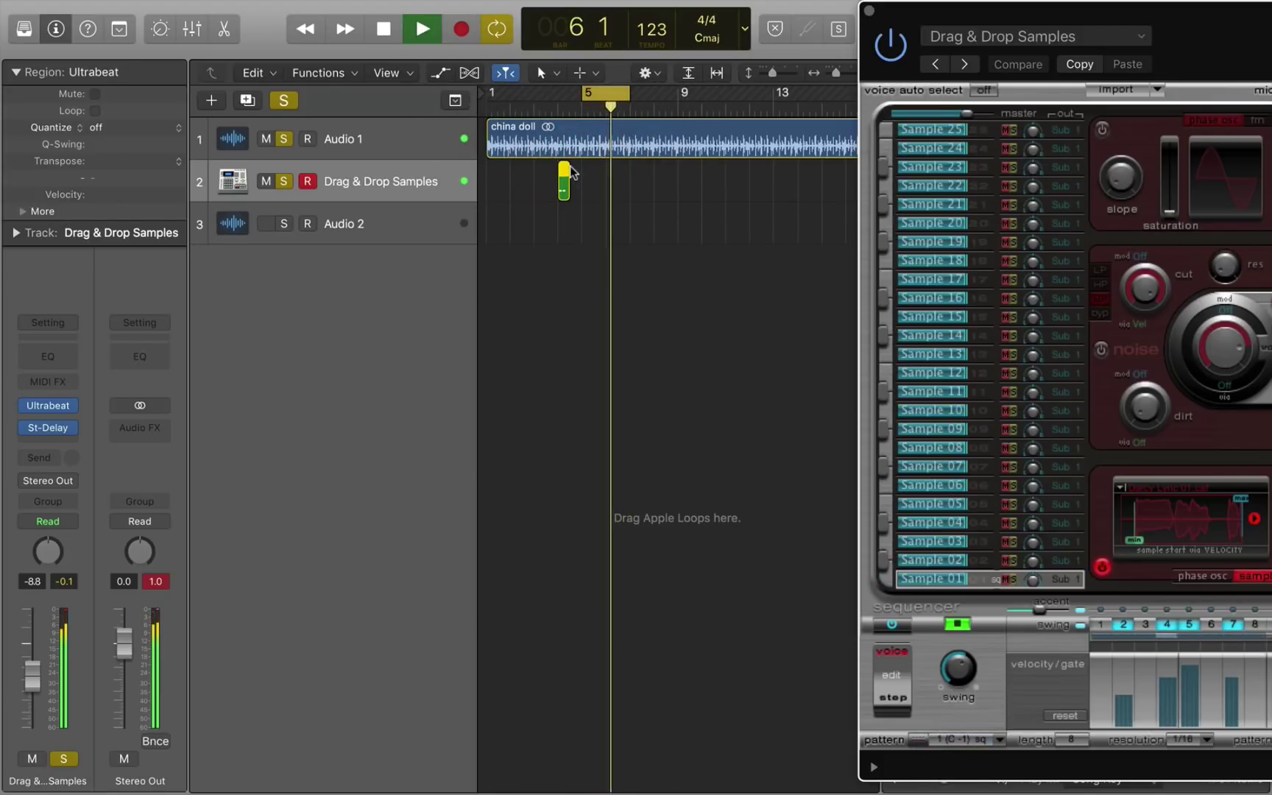
# - Loop the new Ultrabeat region, turn off Ultrabeat's internal sequencer and stop playback
pyautogui.press('l')
pyautogui.click(892, 623)
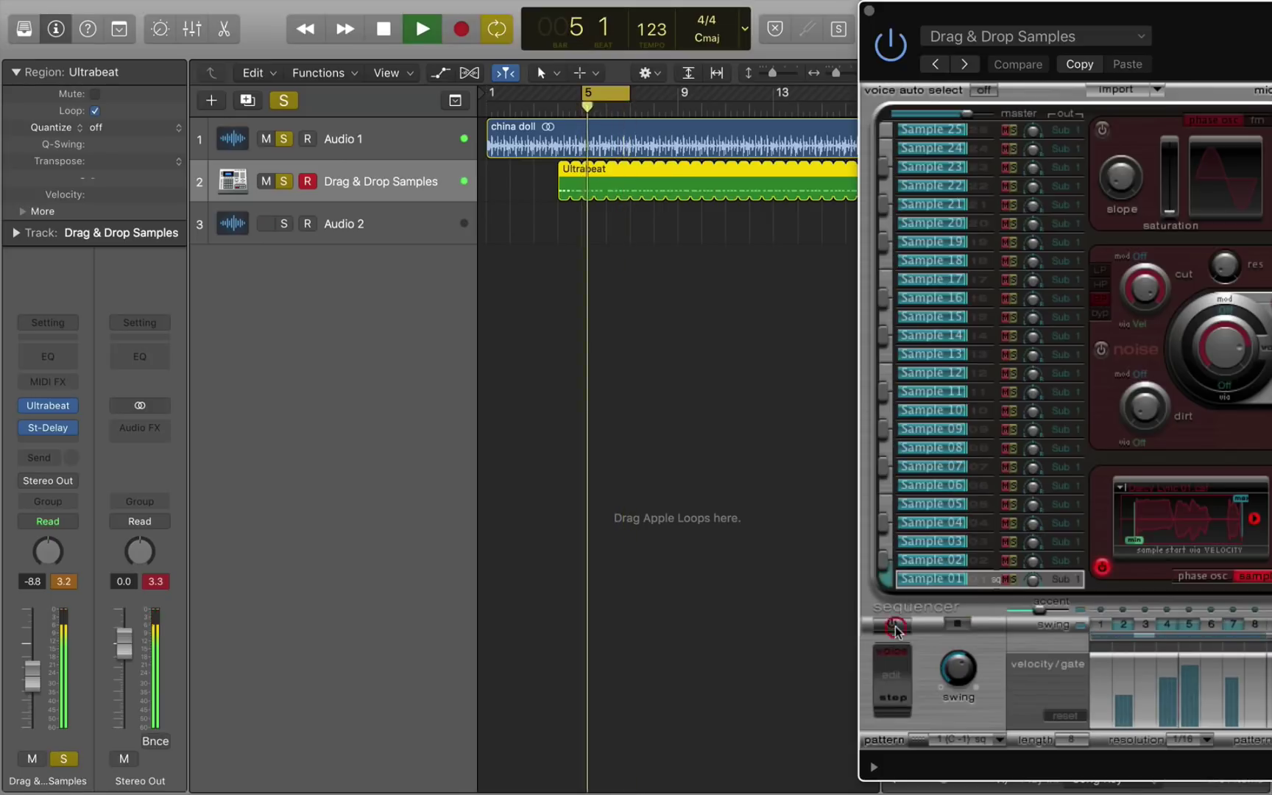
pyautogui.press('space')
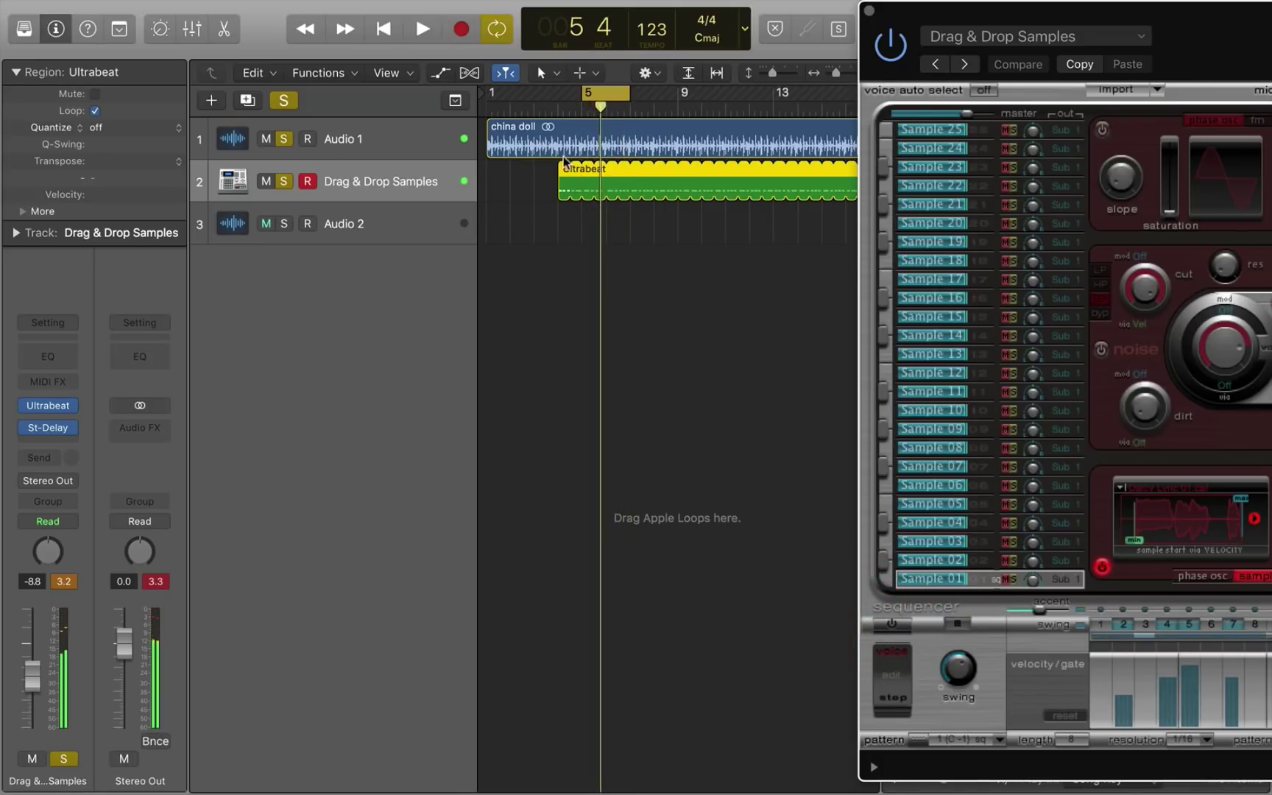
# - Open the Ultrabeat region in the Piano Roll and examine its Sample 01 notes at bar 4
pyautogui.doubleClick(562, 166)
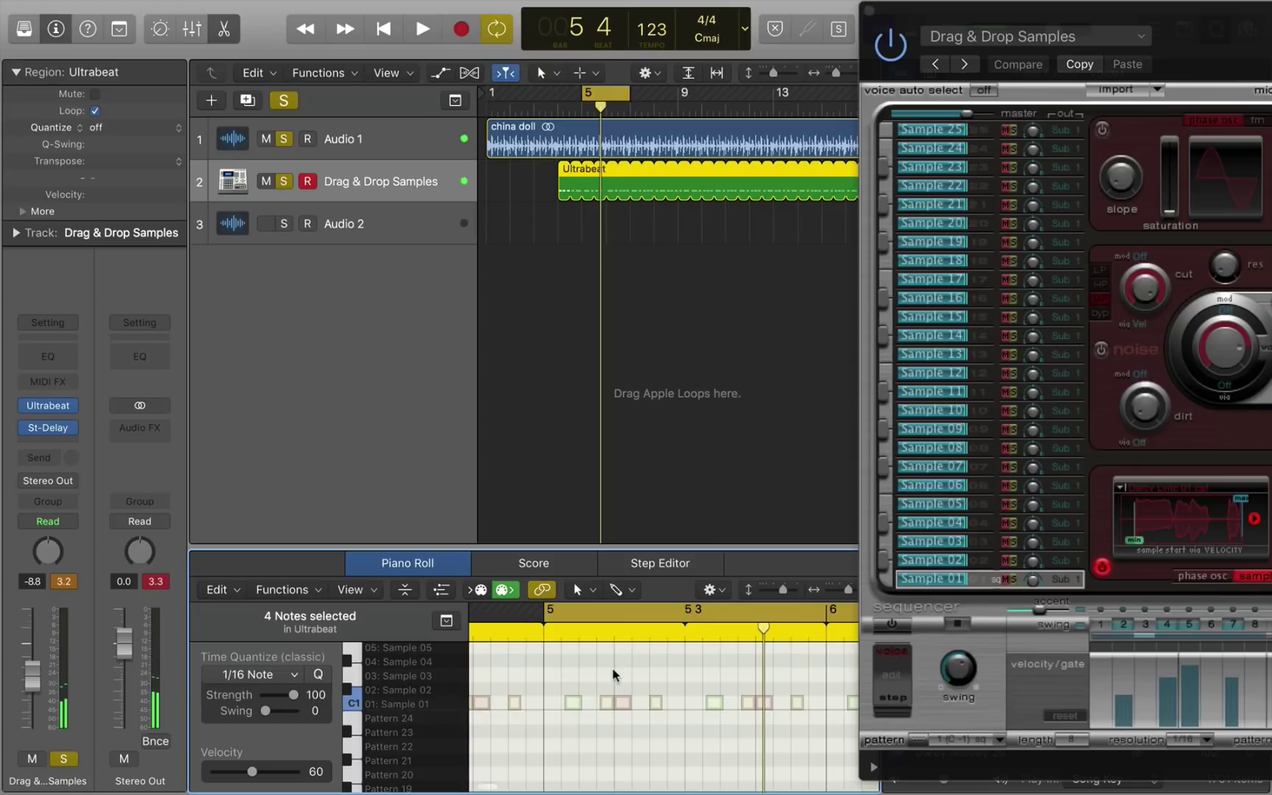
pyautogui.scroll(-3, 613, 674)
pyautogui.hscroll(5, 612, 674)
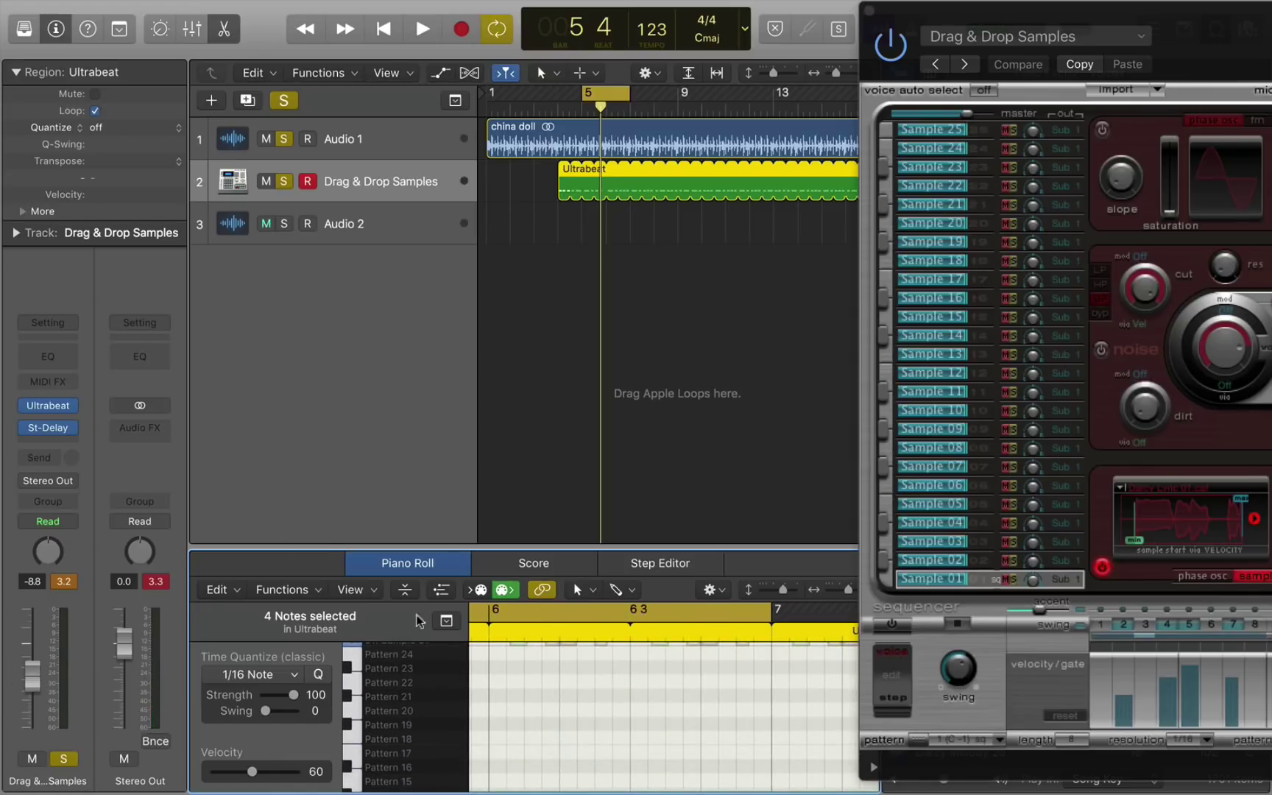
pyautogui.hscroll(-8, 486, 657)
pyautogui.scroll(3, 501, 666)
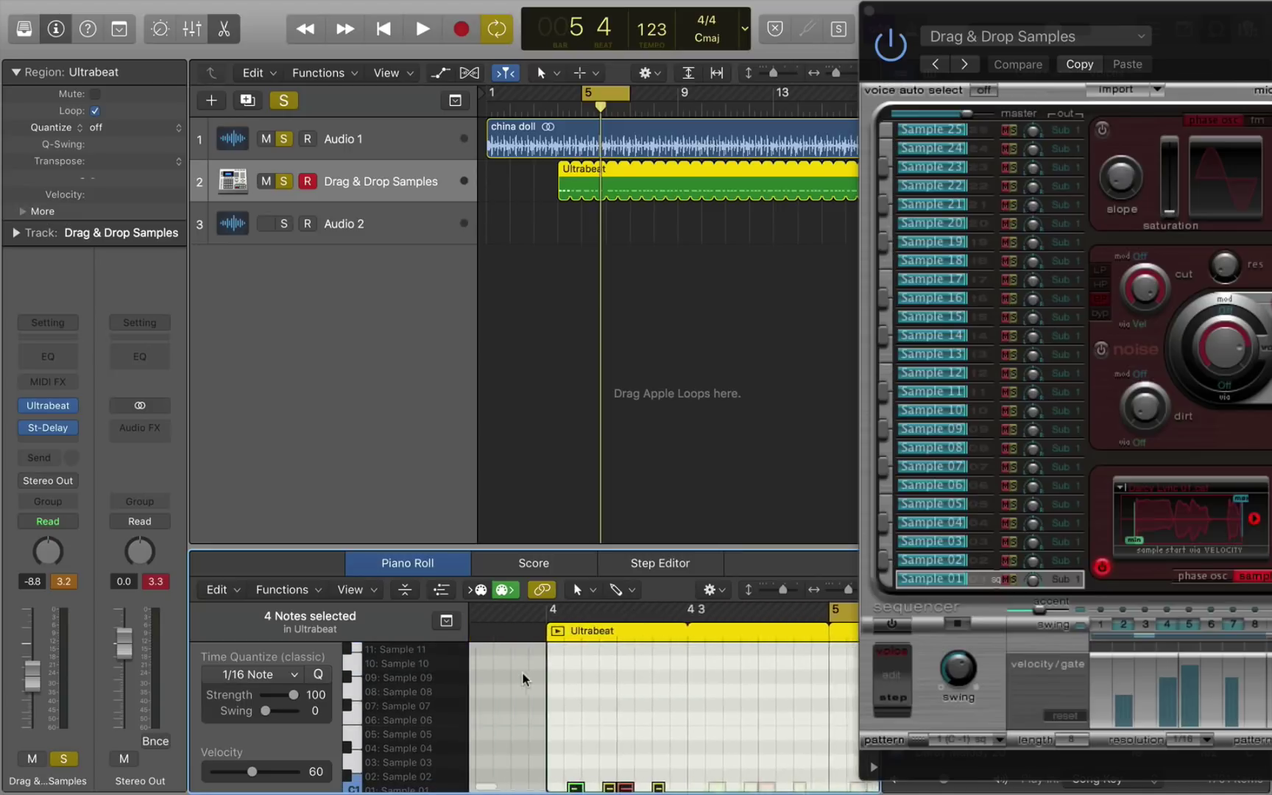
pyautogui.scroll(-1, 523, 678)
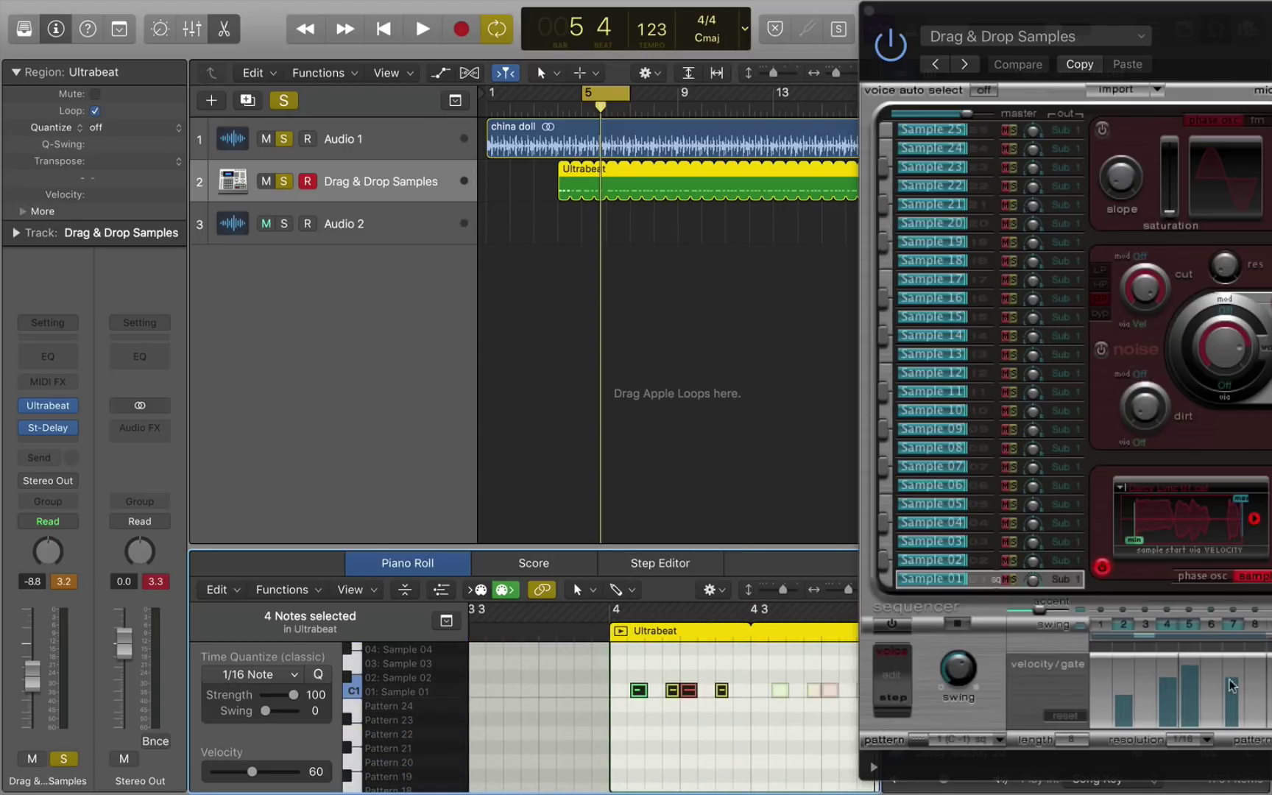
# - Shrink the Ultrabeat window to 94 % and place it so the Piano Roll notes can be seen alongside it
pyautogui.moveTo(1191, 31); pyautogui.dragTo(563, 31)
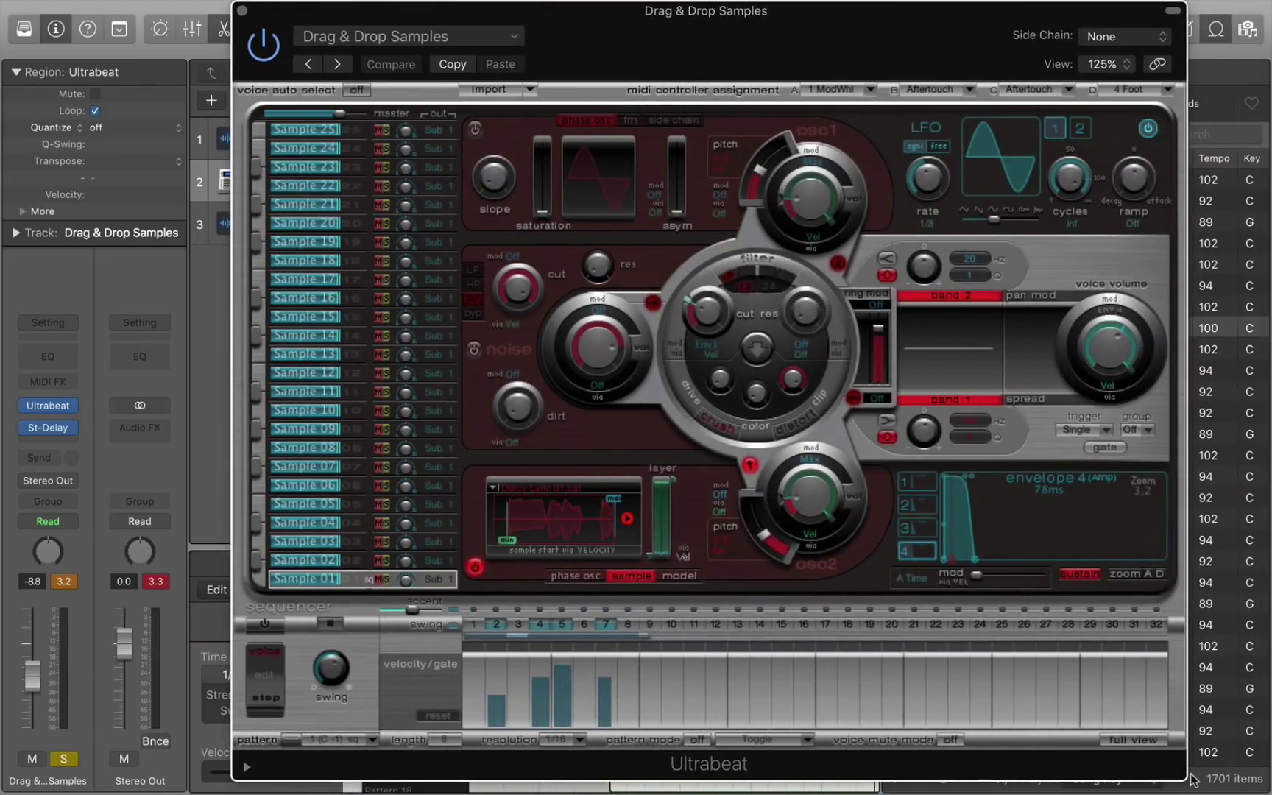
pyautogui.moveTo(1188, 775); pyautogui.dragTo(948, 612)
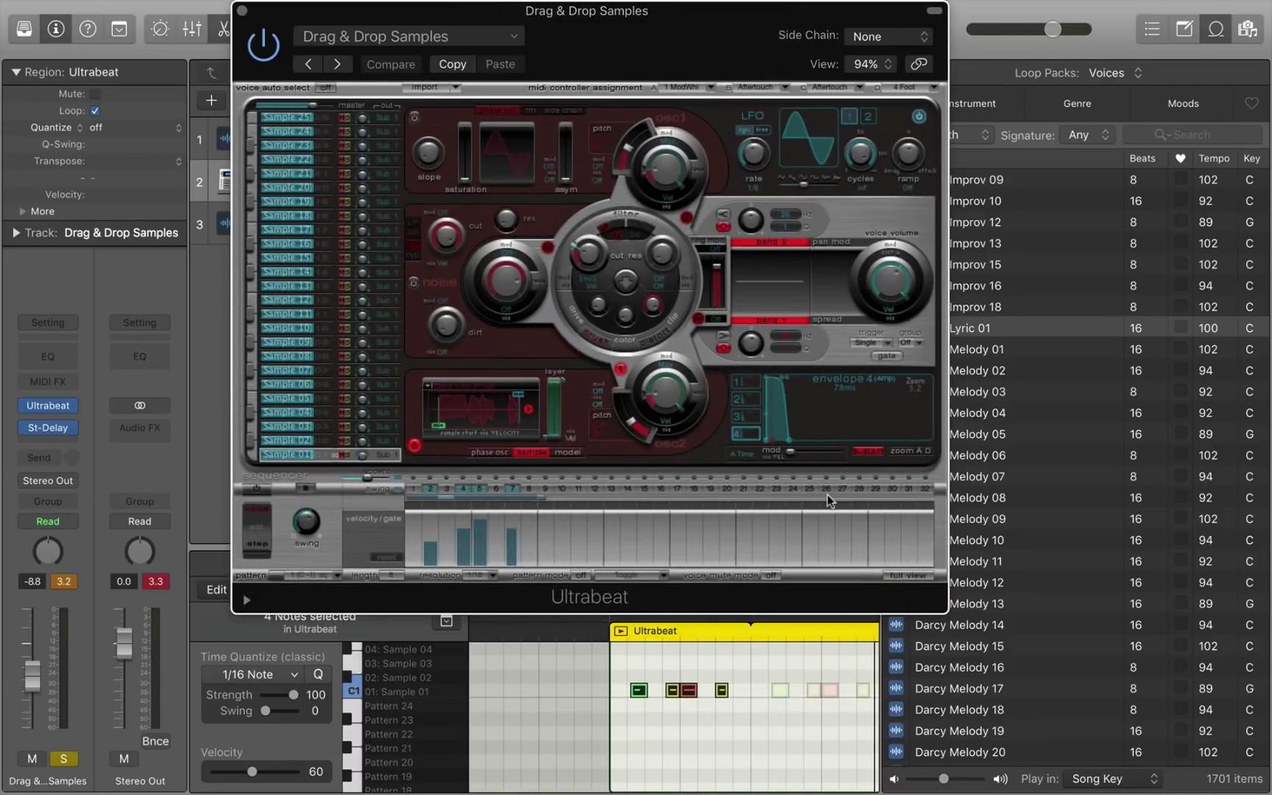